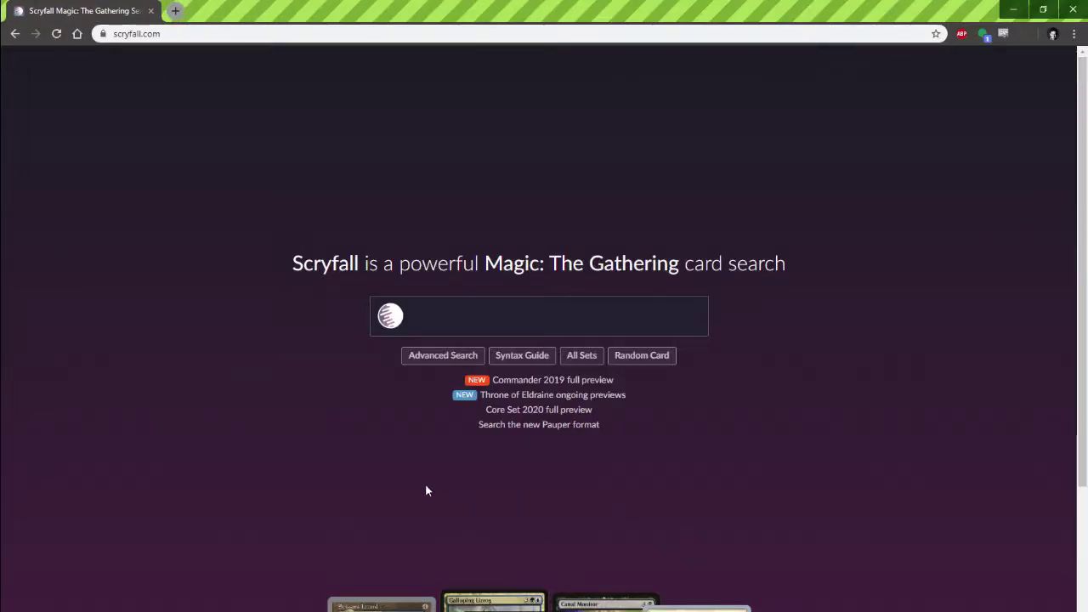
Search 'Vesper' and open the Modern Horizons Vesperlark card page.
{"action": "left_click", "coordinate": [494, 308]}
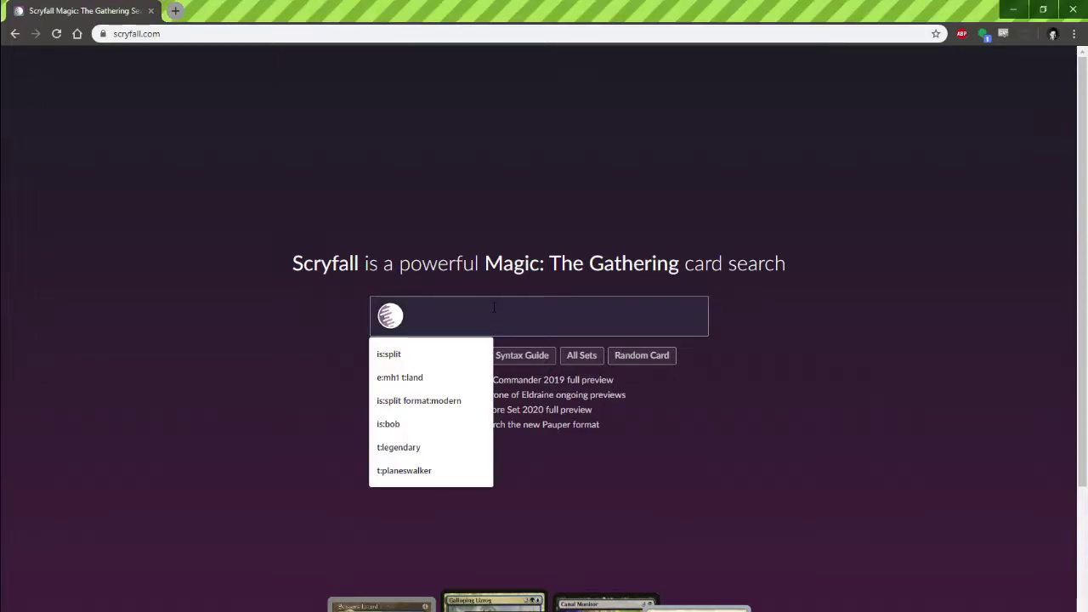
{"action": "type", "text": "Vesper"}
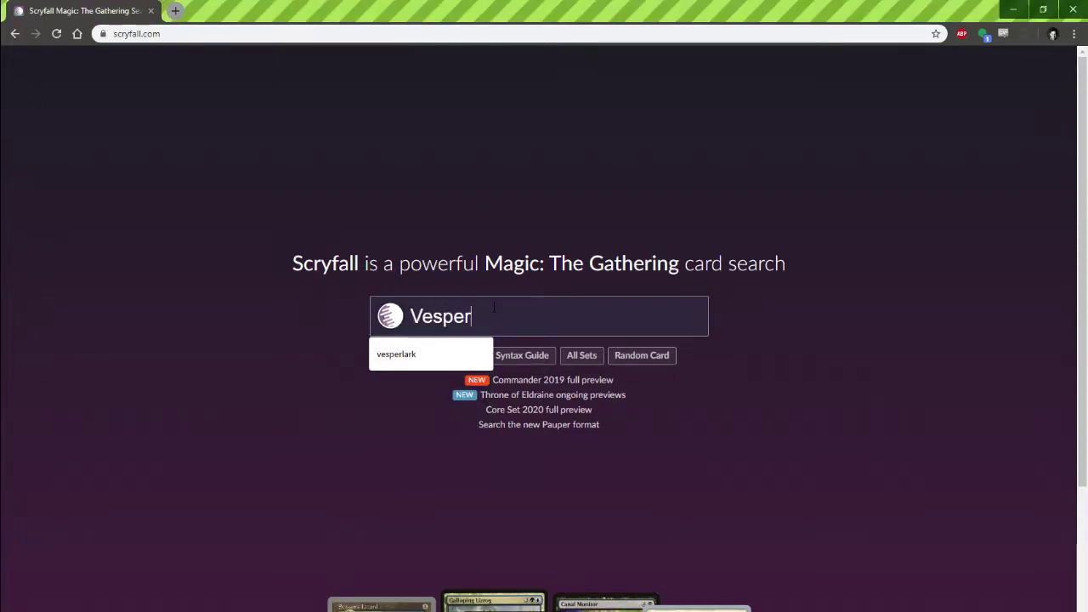
{"action": "left_click", "coordinate": [443, 354]}
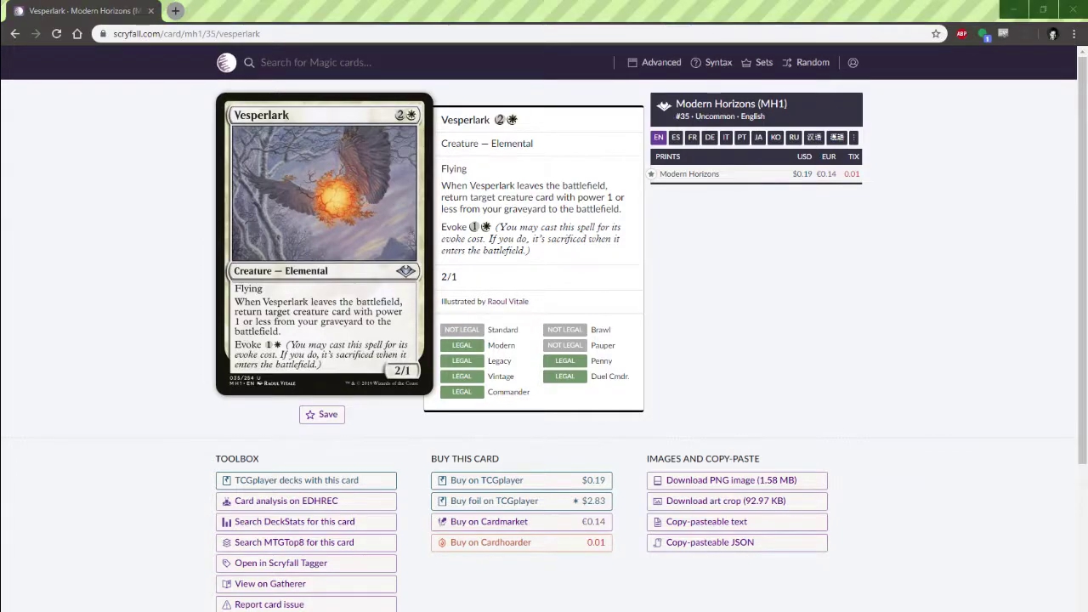
{"action": "left_click", "coordinate": [148, 298]}
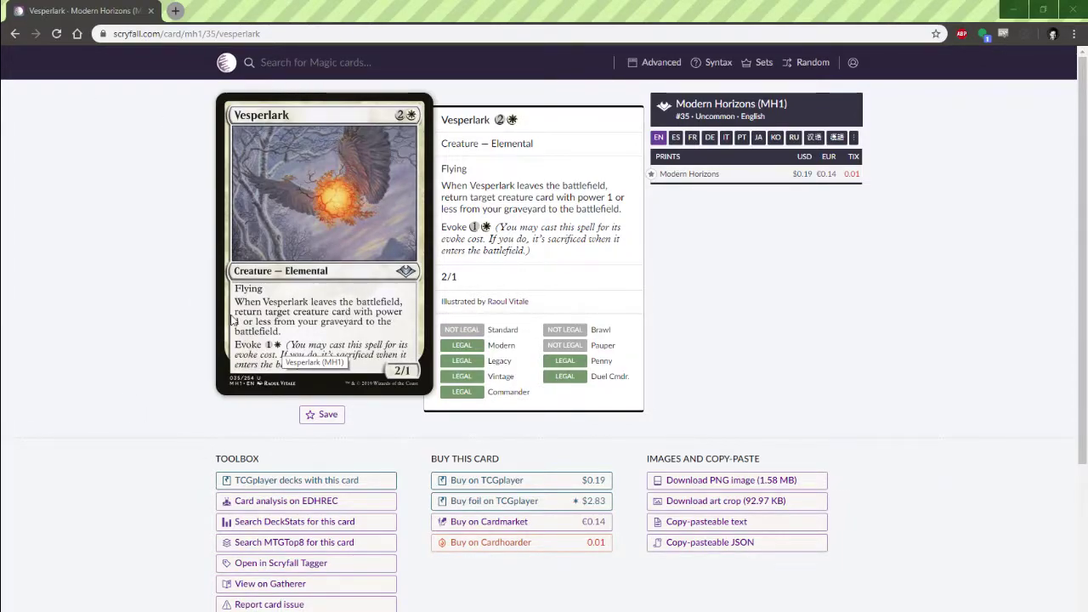
Search pow<2 format:modern, returning 1,845 cards.
{"action": "left_click", "coordinate": [302, 64]}
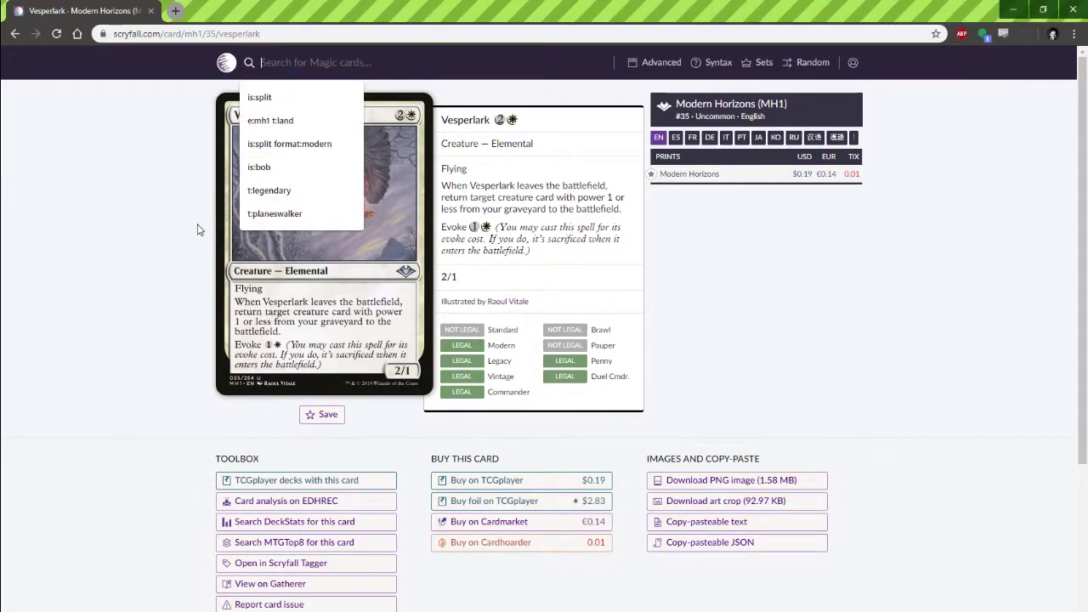
{"action": "type", "text": "pow"}
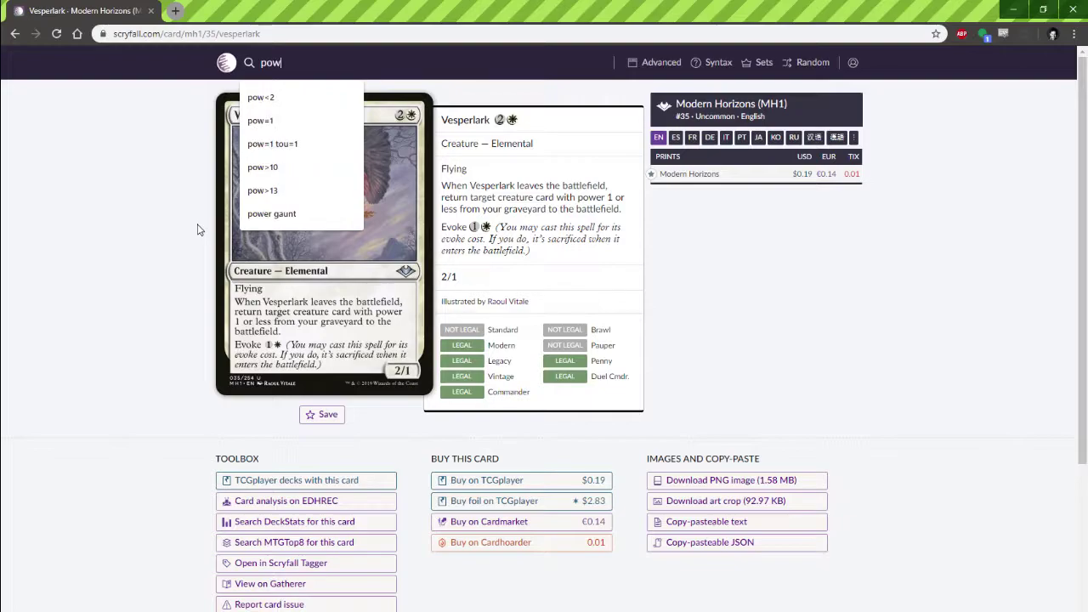
{"action": "type", "text": "<2"}
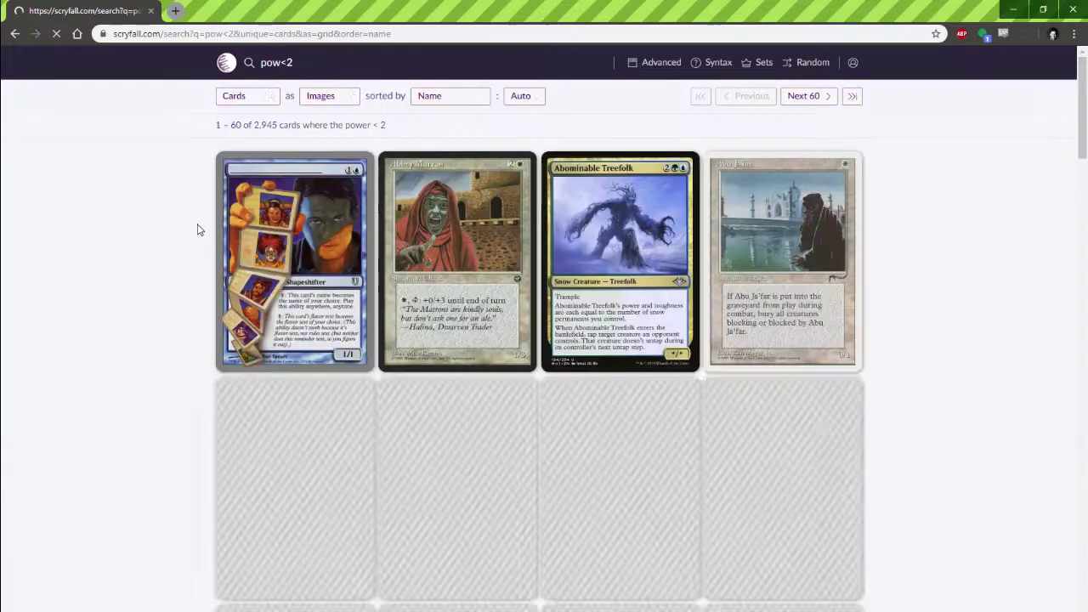
{"action": "scroll", "coordinate": [170, 146], "scroll_direction": "down", "scroll_amount": 8}
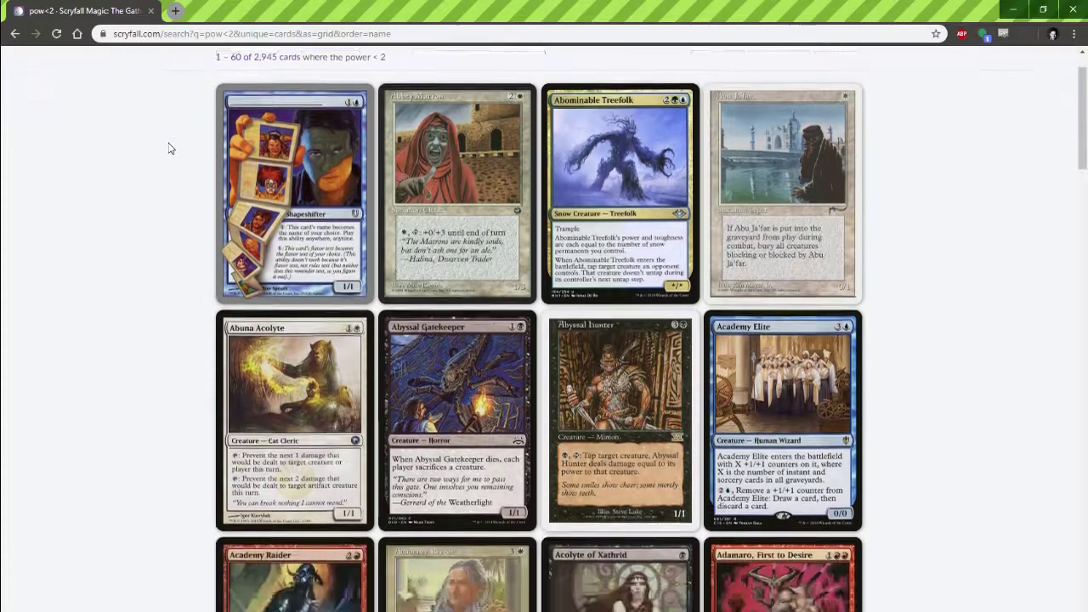
{"action": "scroll", "coordinate": [175, 151], "scroll_direction": "up", "scroll_amount": 5}
{"action": "scroll", "coordinate": [174, 151], "scroll_direction": "up", "scroll_amount": 4}
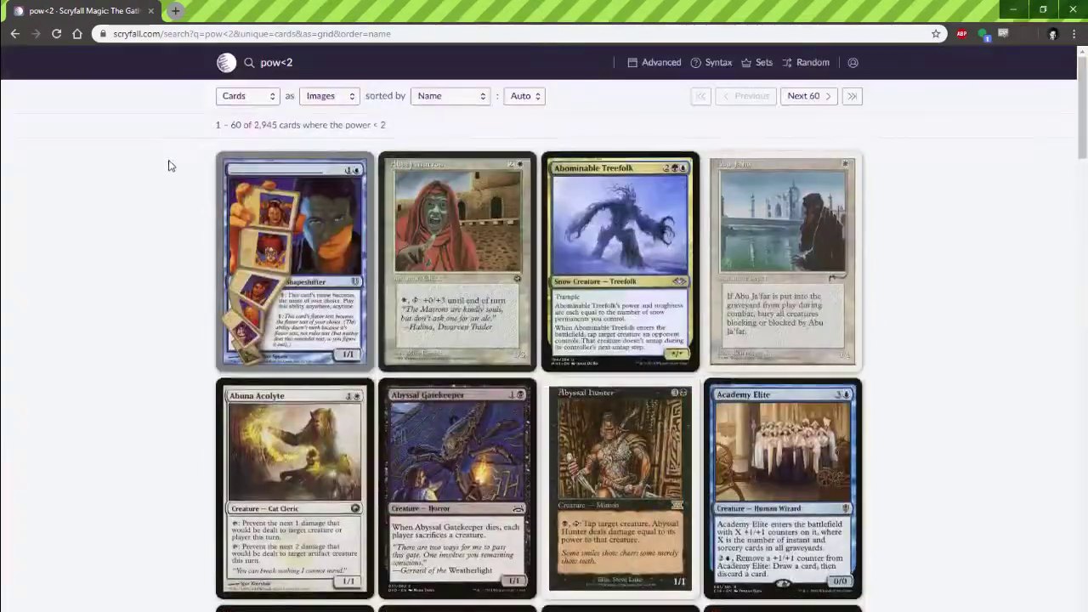
{"action": "left_click", "coordinate": [324, 67]}
{"action": "type", "text": "format:modern"}
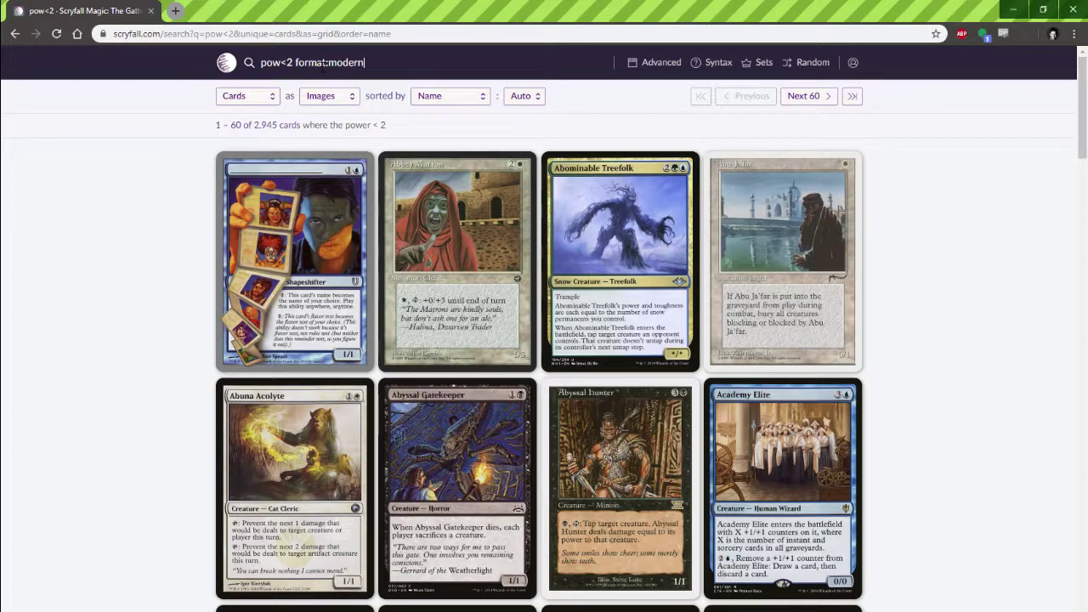
{"action": "key", "text": "Return"}
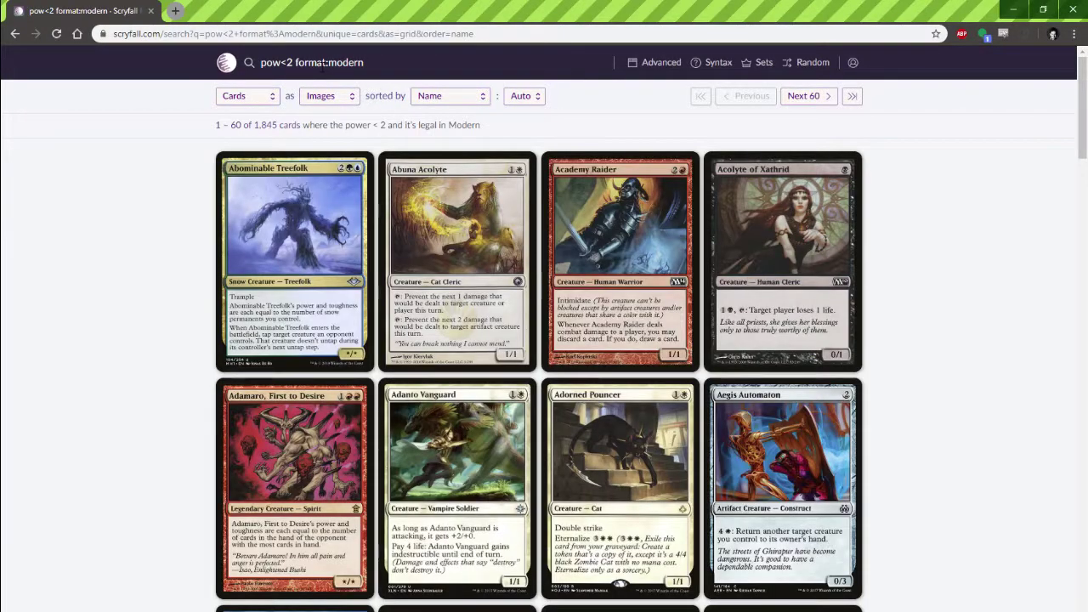
Exclude common cards with -r:c, after first trying -c:r, leaving 1,010 results.
{"action": "left_click_drag", "start_coordinate": [253, 125], "coordinate": [299, 125]}
{"action": "left_click", "coordinate": [136, 169]}
{"action": "type", "text": "-c:r"}
{"action": "key", "text": "Return"}
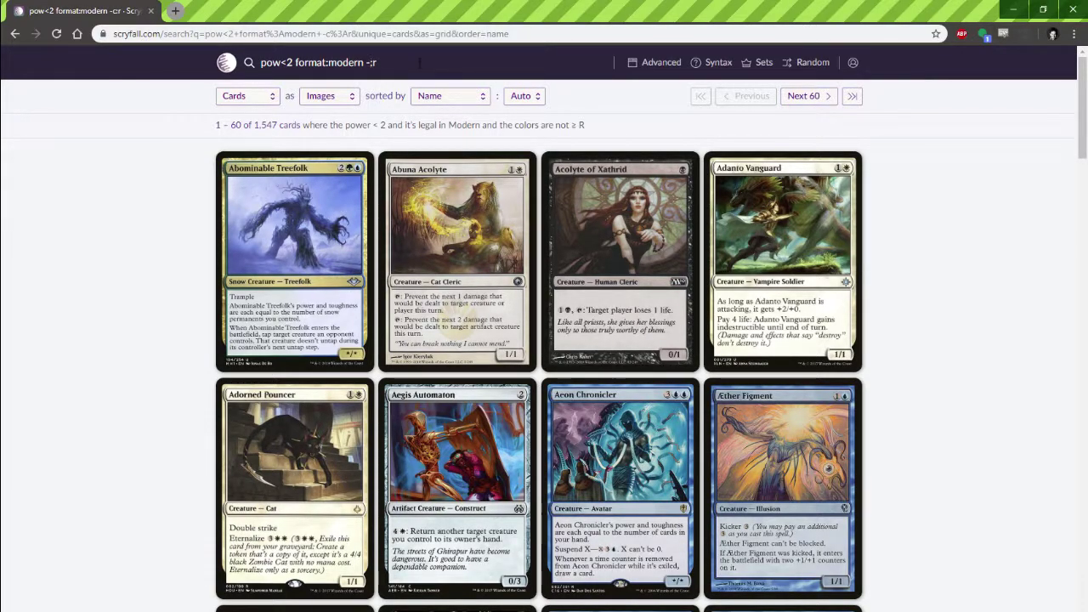
{"action": "key", "text": "BackSpace"}
{"action": "type", "text": "c"}
{"action": "key", "text": "Return"}
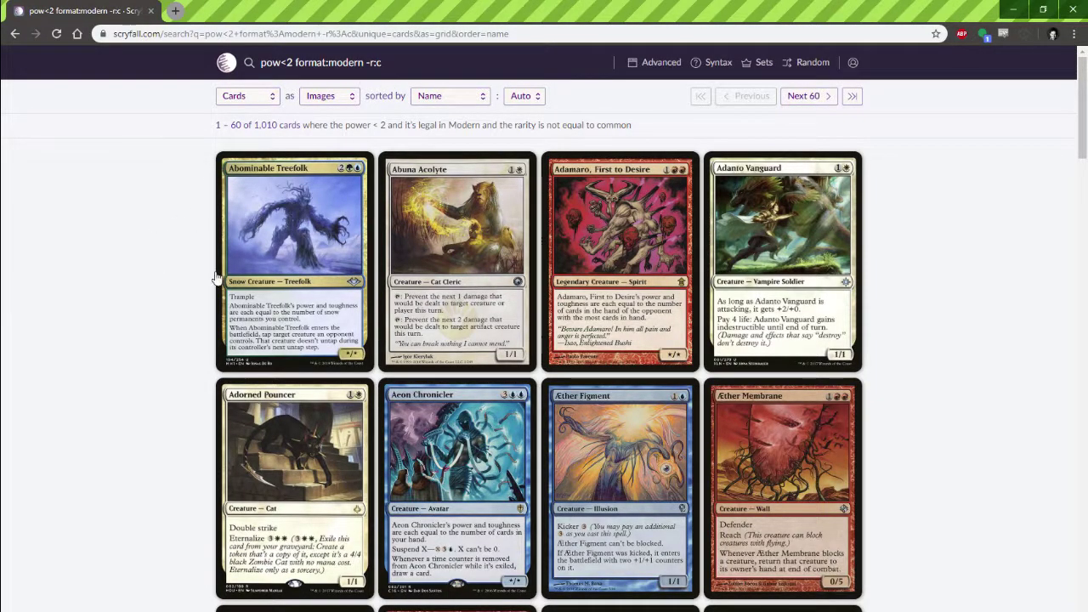
{"action": "scroll", "coordinate": [183, 212], "scroll_direction": "down", "scroll_amount": 3}
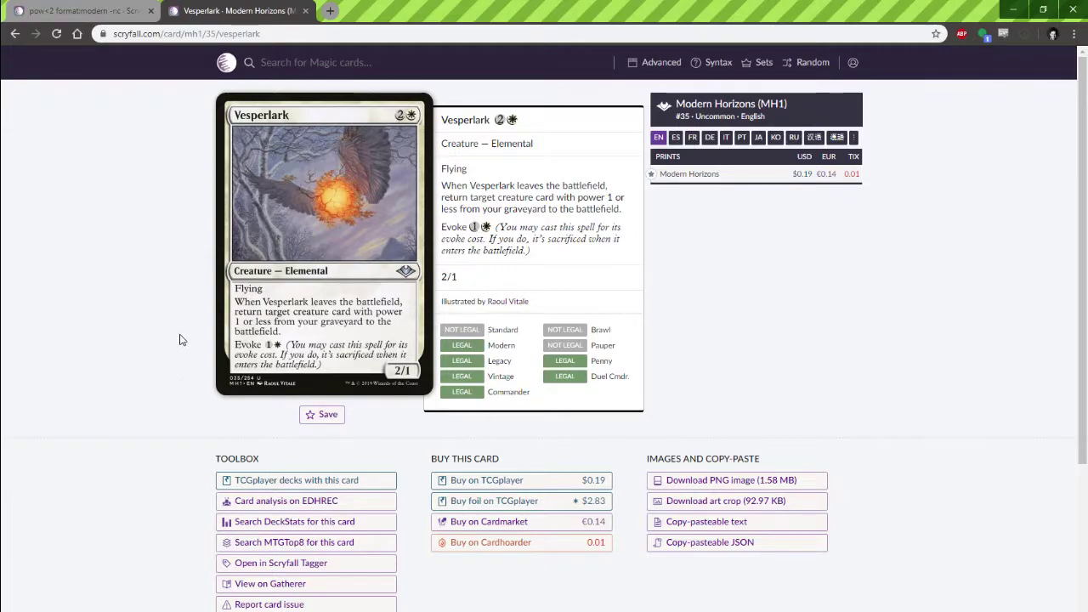
Add cmc>5 to the query and browse the results.
{"action": "left_click", "coordinate": [76, 10]}
{"action": "scroll", "coordinate": [405, 62], "scroll_direction": "up", "scroll_amount": 10}
{"action": "left_click", "coordinate": [406, 62]}
{"action": "type", "text": "cmc>5"}
{"action": "key", "text": "Return"}
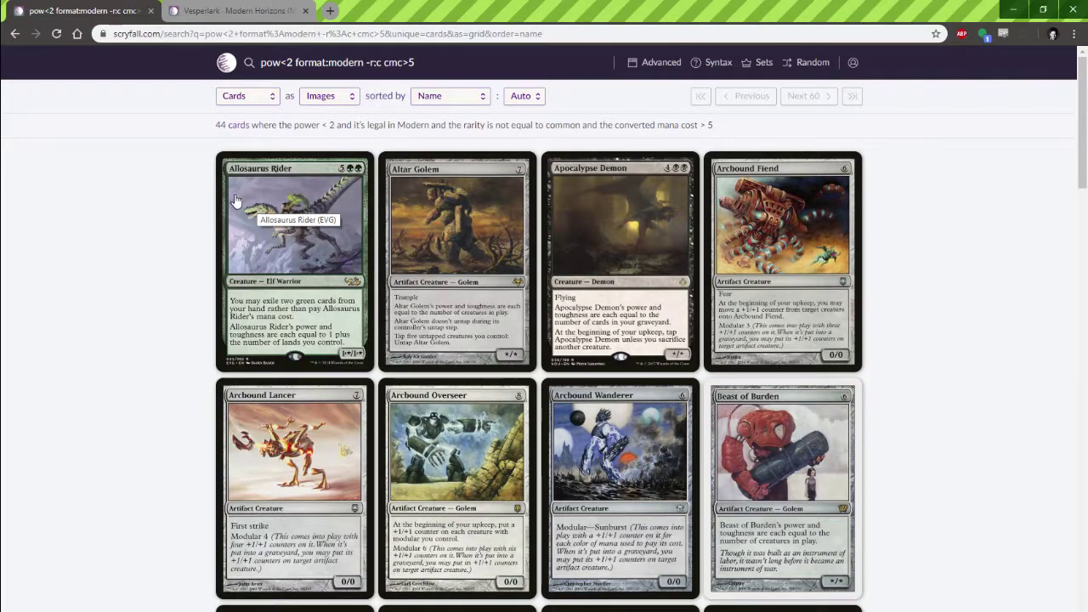
{"action": "scroll", "coordinate": [129, 237], "scroll_direction": "down", "scroll_amount": 1}
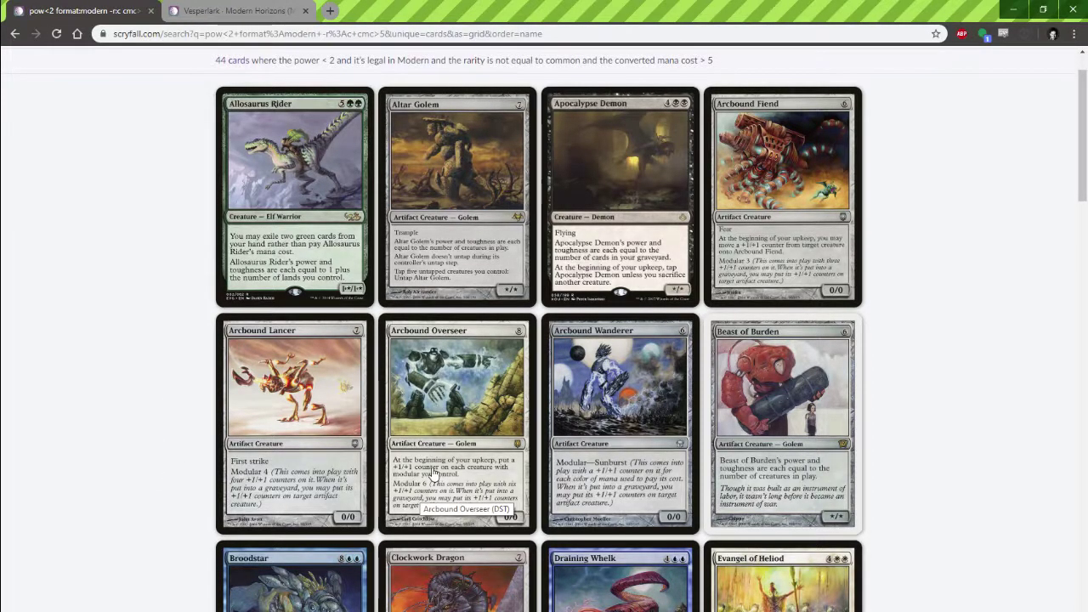
{"action": "scroll", "coordinate": [323, 391], "scroll_direction": "down", "scroll_amount": 3}
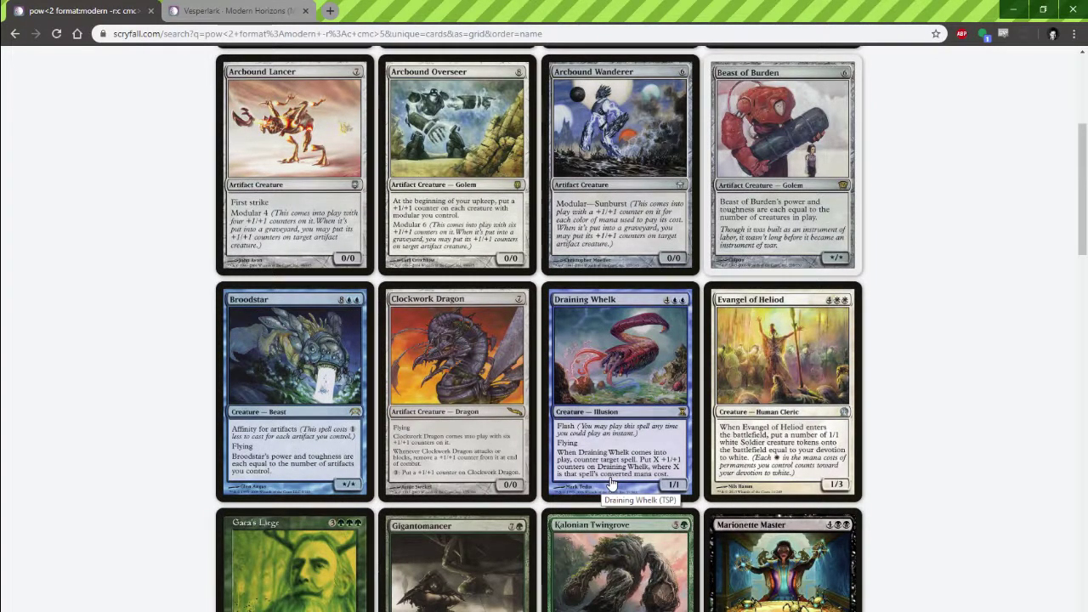
{"action": "scroll", "coordinate": [612, 476], "scroll_direction": "down", "scroll_amount": 4}
{"action": "scroll", "coordinate": [603, 468], "scroll_direction": "up", "scroll_amount": 8}
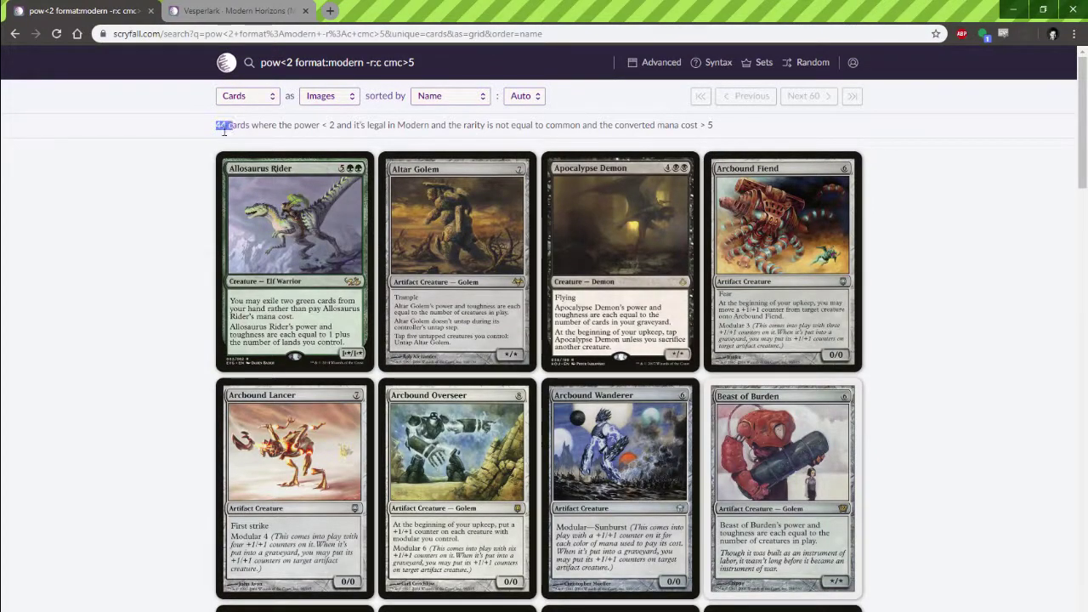
Replace the -r:c filter with r:c to show only the 6 common cards.
{"action": "left_click_drag", "start_coordinate": [368, 59], "coordinate": [417, 62]}
{"action": "key", "text": "Right"}
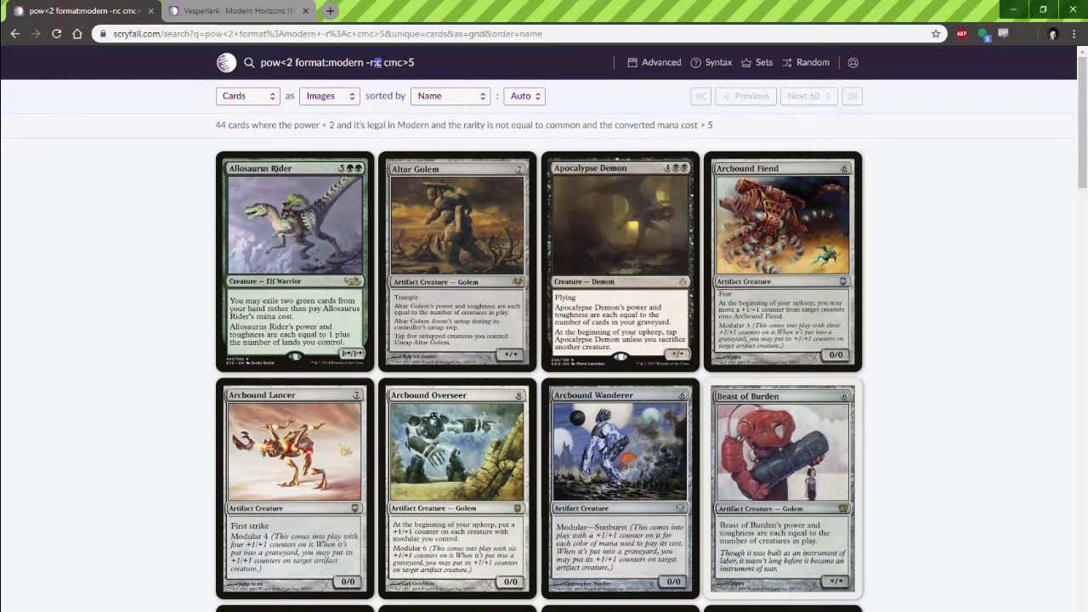
{"action": "key", "text": "BackSpace"}
{"action": "key", "text": "Return"}
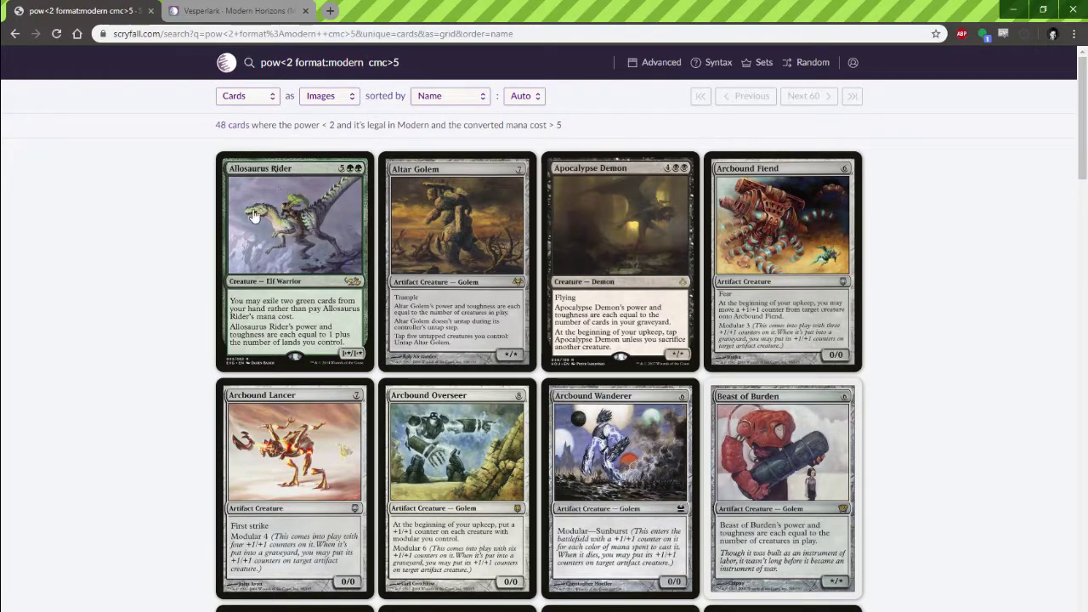
{"action": "scroll", "coordinate": [187, 197], "scroll_direction": "down", "scroll_amount": 2}
{"action": "scroll", "coordinate": [193, 202], "scroll_direction": "up", "scroll_amount": 2}
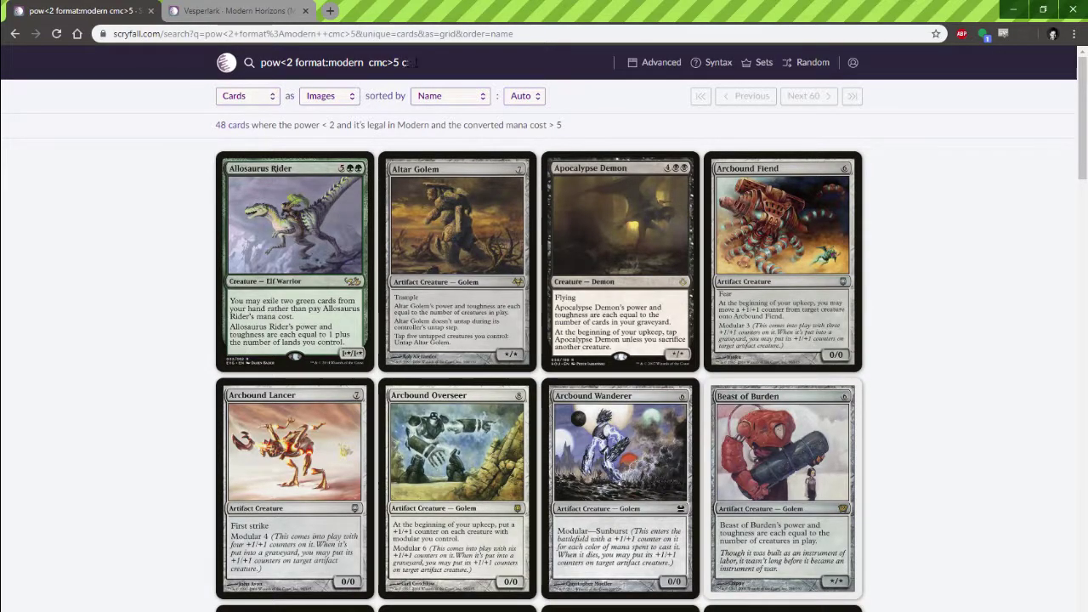
{"action": "type", "text": "c"}
{"action": "key", "text": "Return"}
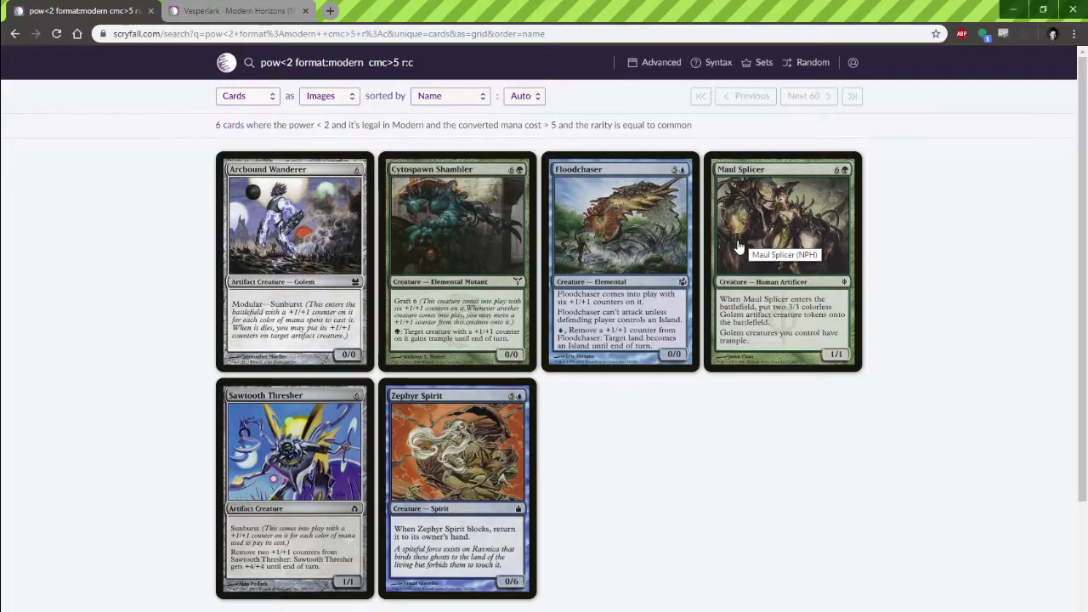
Go back to the 48 pow<2 format:modern cmc>5 results, browse them, and select the query.
{"action": "left_click", "coordinate": [240, 11]}
{"action": "left_click", "coordinate": [85, 11]}
{"action": "left_click", "coordinate": [15, 34]}
{"action": "scroll", "coordinate": [136, 298], "scroll_direction": "down", "scroll_amount": 12}
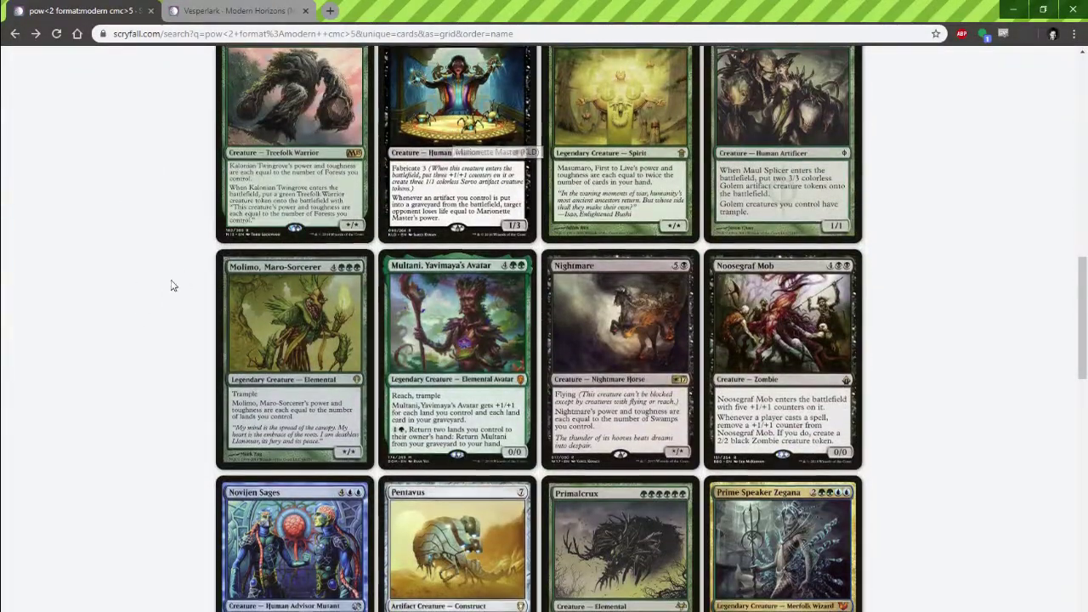
{"action": "scroll", "coordinate": [170, 284], "scroll_direction": "down", "scroll_amount": 3}
{"action": "scroll", "coordinate": [166, 364], "scroll_direction": "down", "scroll_amount": 3}
{"action": "scroll", "coordinate": [166, 365], "scroll_direction": "down", "scroll_amount": 10}
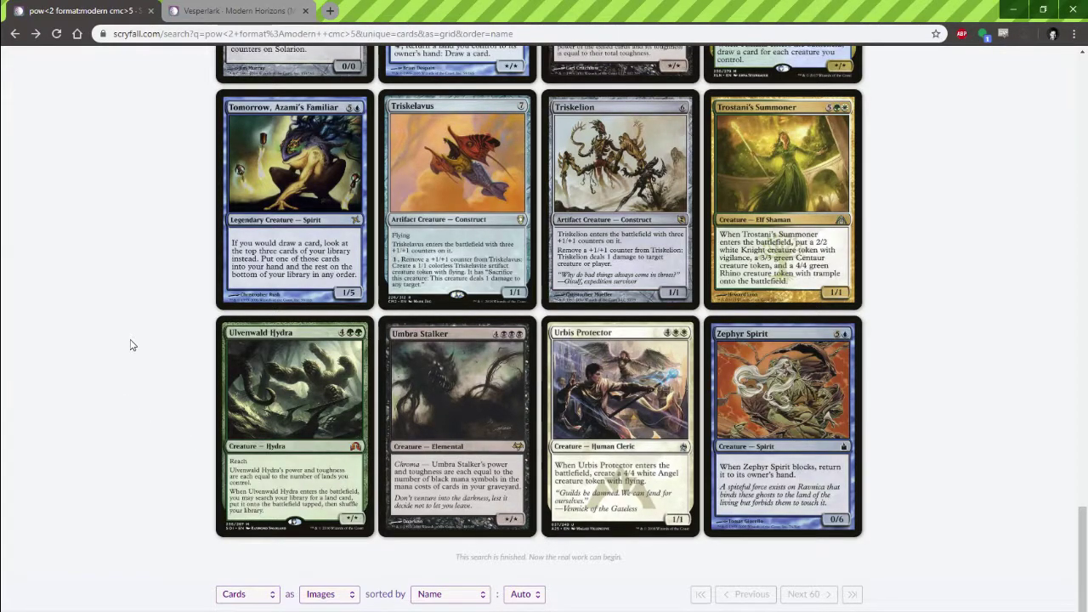
{"action": "scroll", "coordinate": [158, 382], "scroll_direction": "up", "scroll_amount": 9}
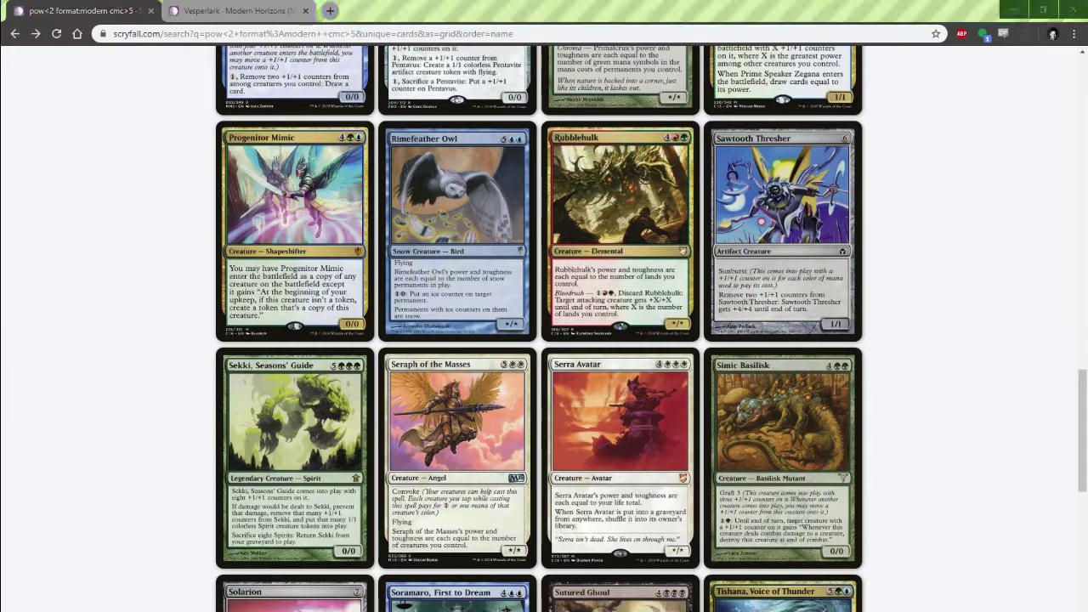
{"action": "scroll", "coordinate": [247, 191], "scroll_direction": "up", "scroll_amount": 15}
{"action": "scroll", "coordinate": [322, 72], "scroll_direction": "up", "scroll_amount": 5}
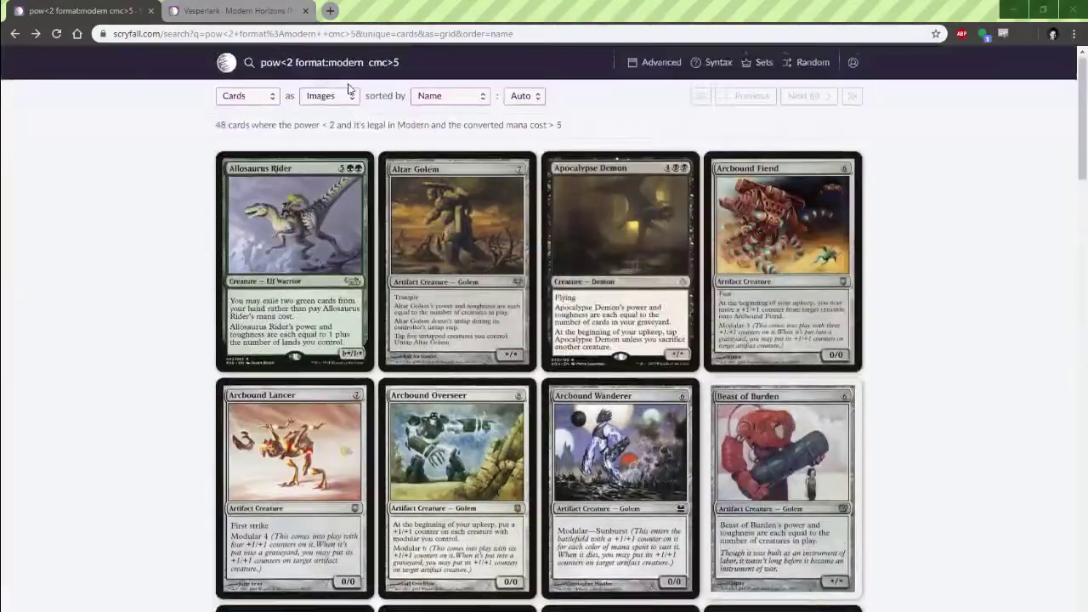
{"action": "left_click", "coordinate": [349, 68]}
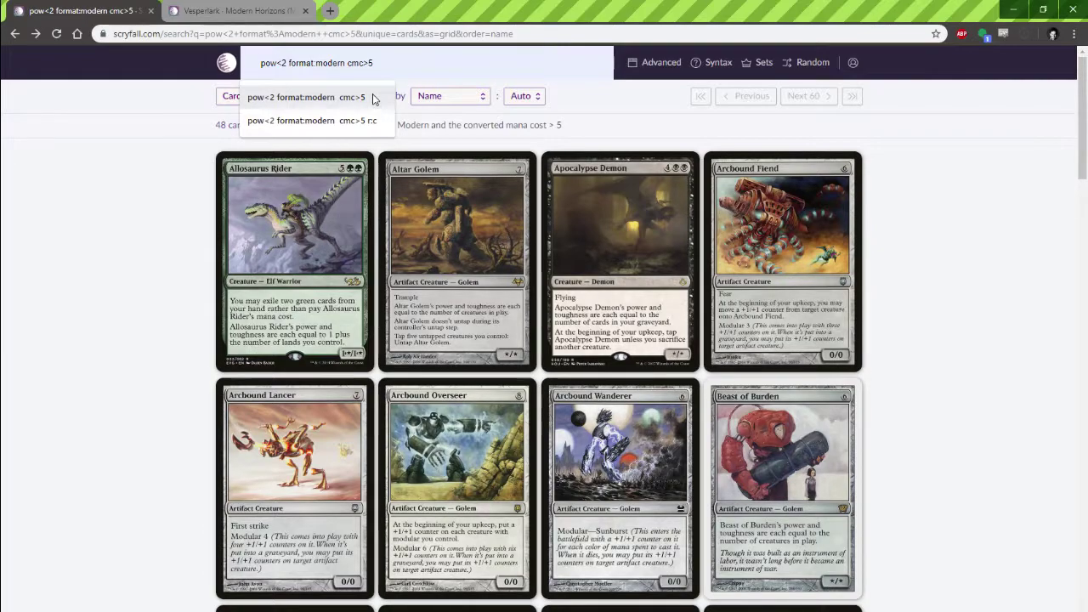
{"action": "left_click_drag", "start_coordinate": [323, 62], "coordinate": [194, 62]}
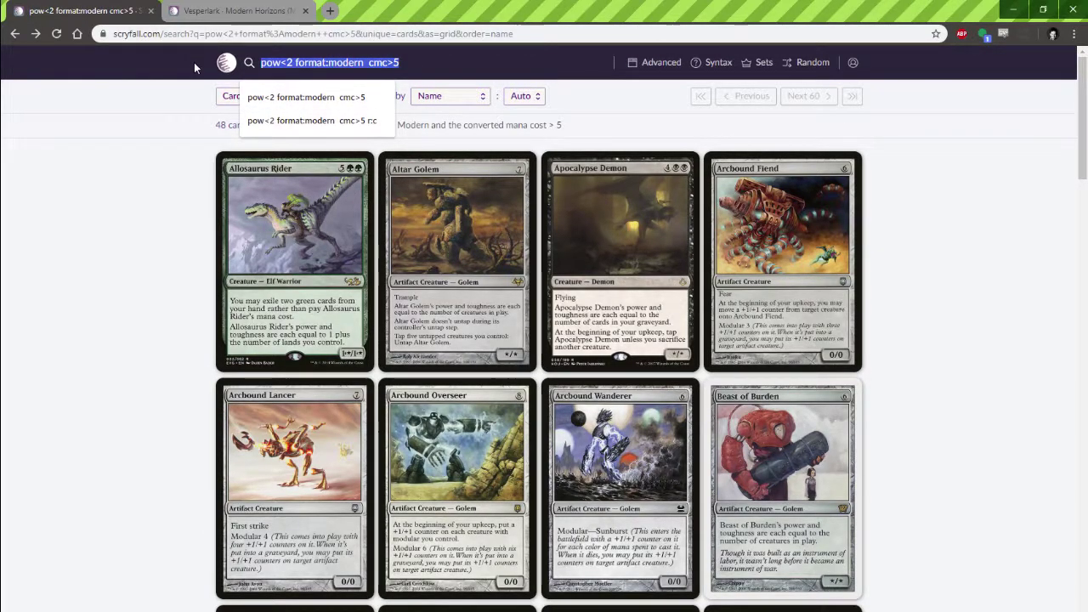
Search e:c19 to list Commander 2019 cards.
{"action": "key", "text": "BackSpace"}
{"action": "type", "text": "e:c19"}
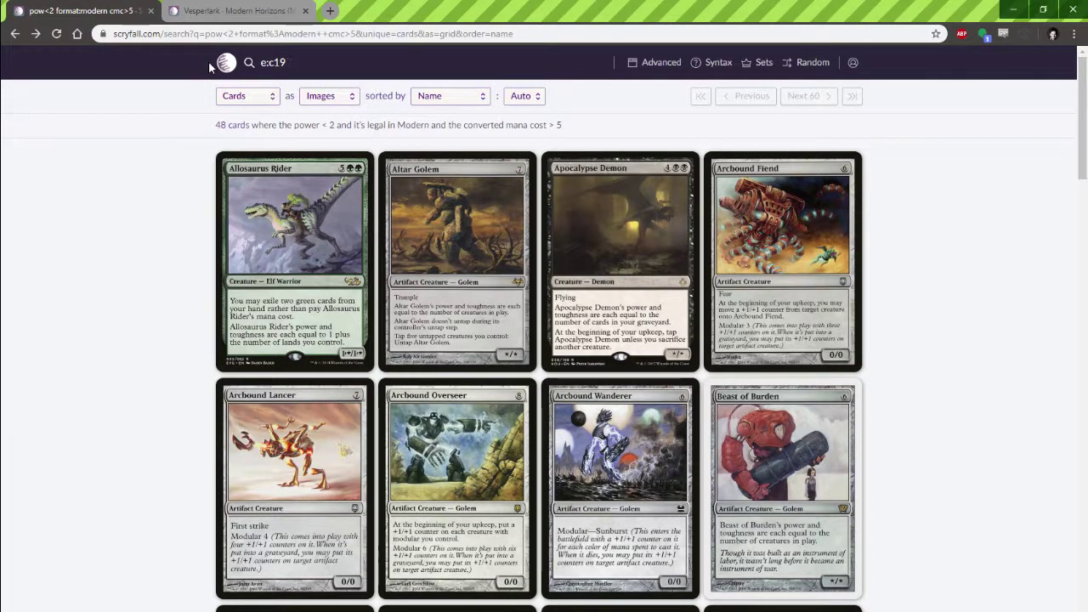
{"action": "key", "text": "Return"}
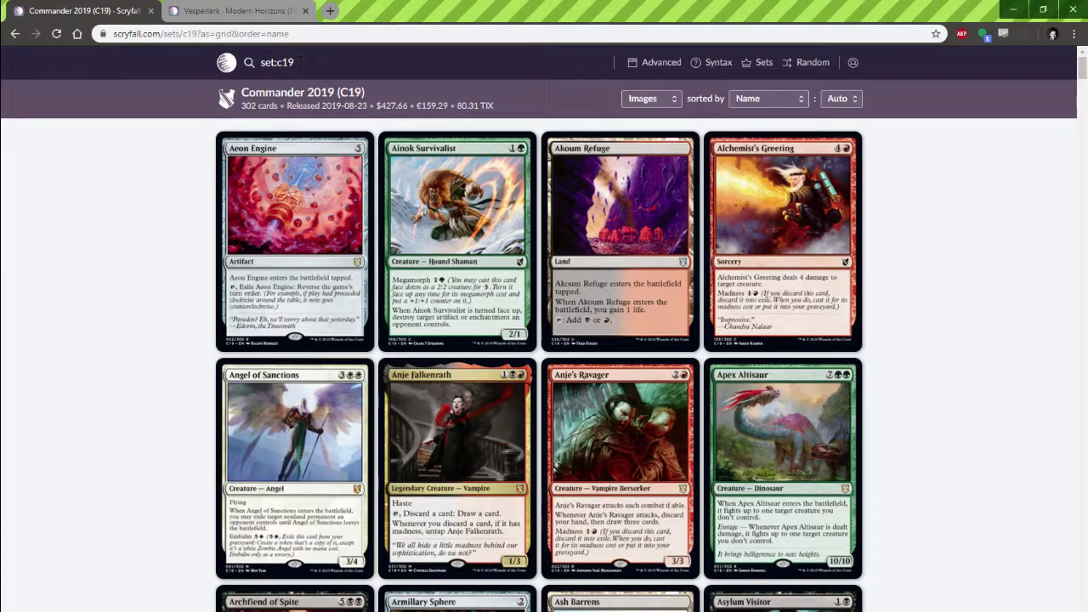
{"action": "left_click", "coordinate": [302, 62]}
Narrow to set:c19 t:artifact (24 cards), fixing the spelling, and begin adding an o:mana term.
{"action": "left_click", "coordinate": [423, 62]}
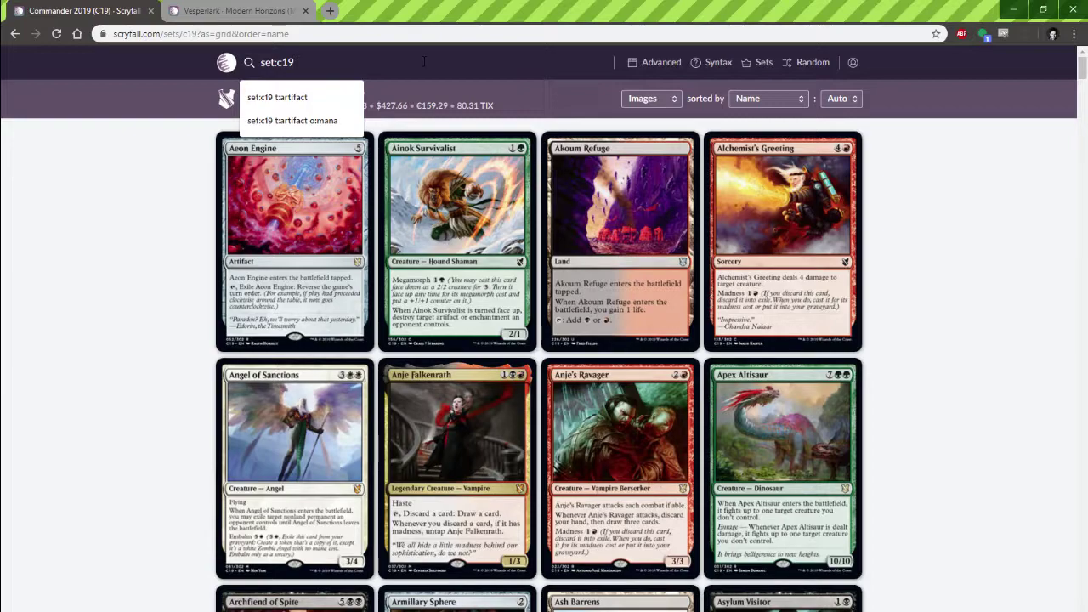
{"action": "type", "text": "tifcat"}
{"action": "key", "text": "Return"}
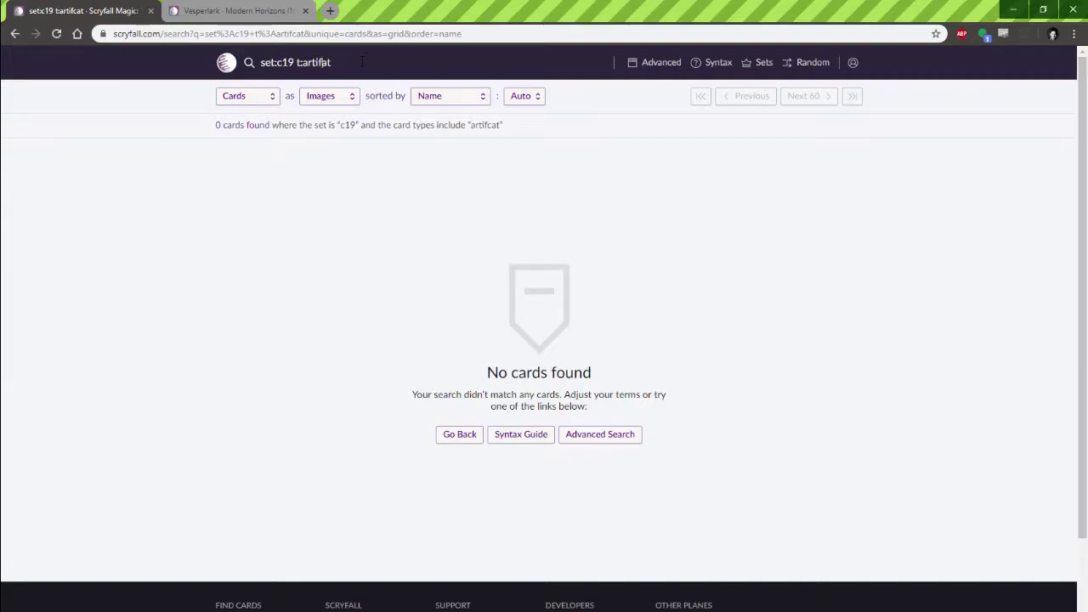
{"action": "key", "text": "Return"}
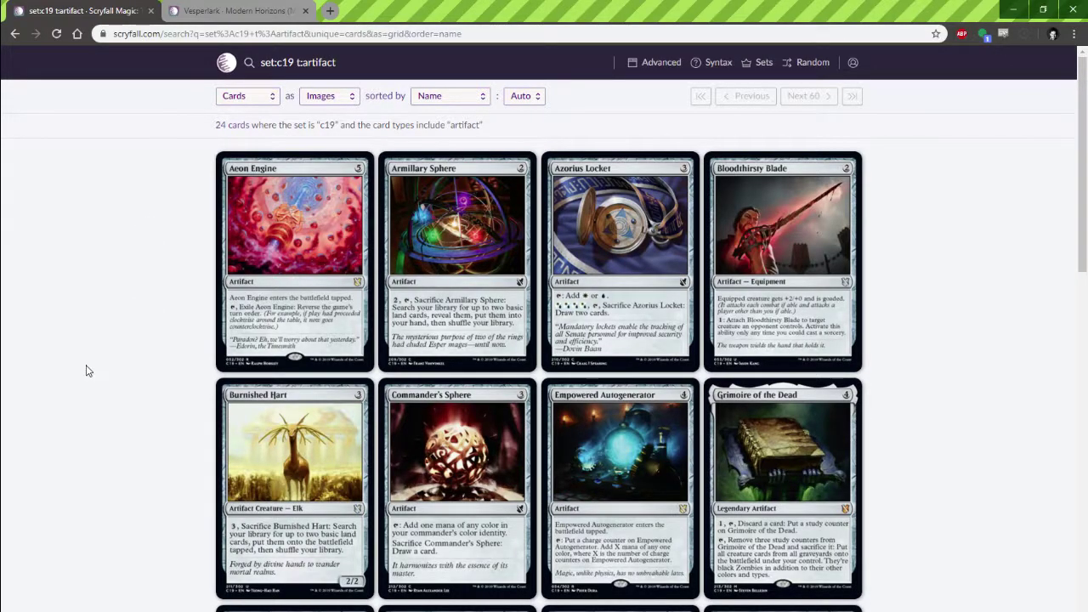
{"action": "scroll", "coordinate": [117, 317], "scroll_direction": "down", "scroll_amount": 2}
{"action": "scroll", "coordinate": [111, 270], "scroll_direction": "up", "scroll_amount": 2}
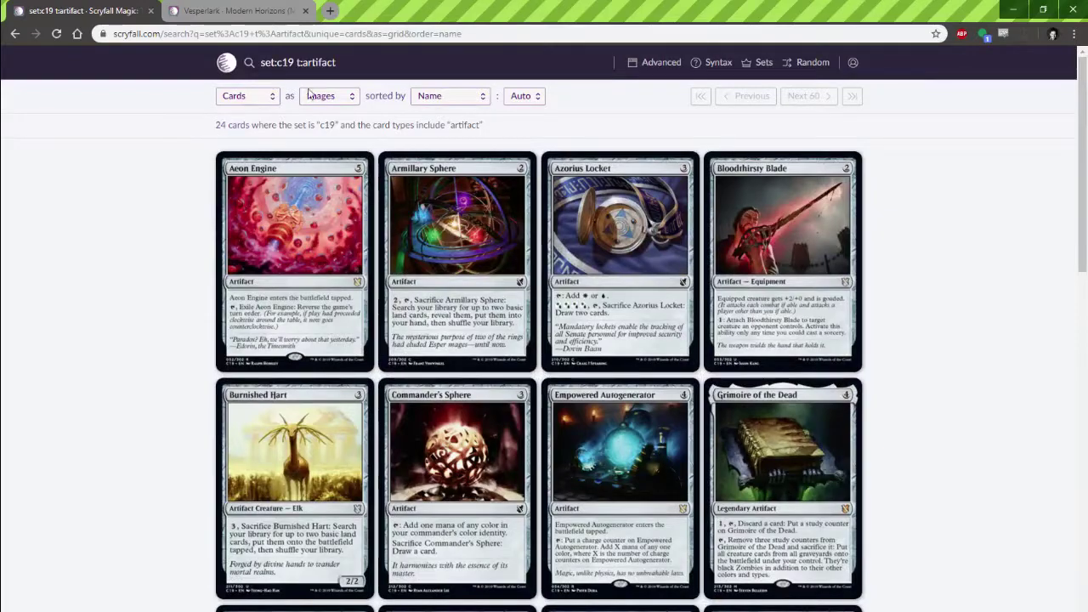
{"action": "left_click", "coordinate": [365, 64]}
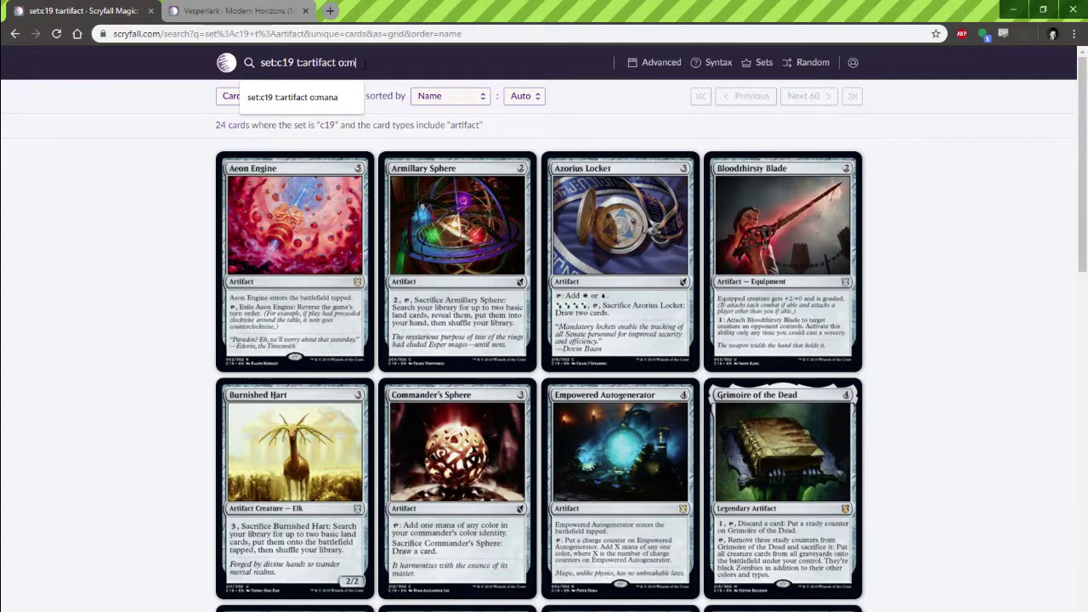
{"action": "type", "text": "ara"}
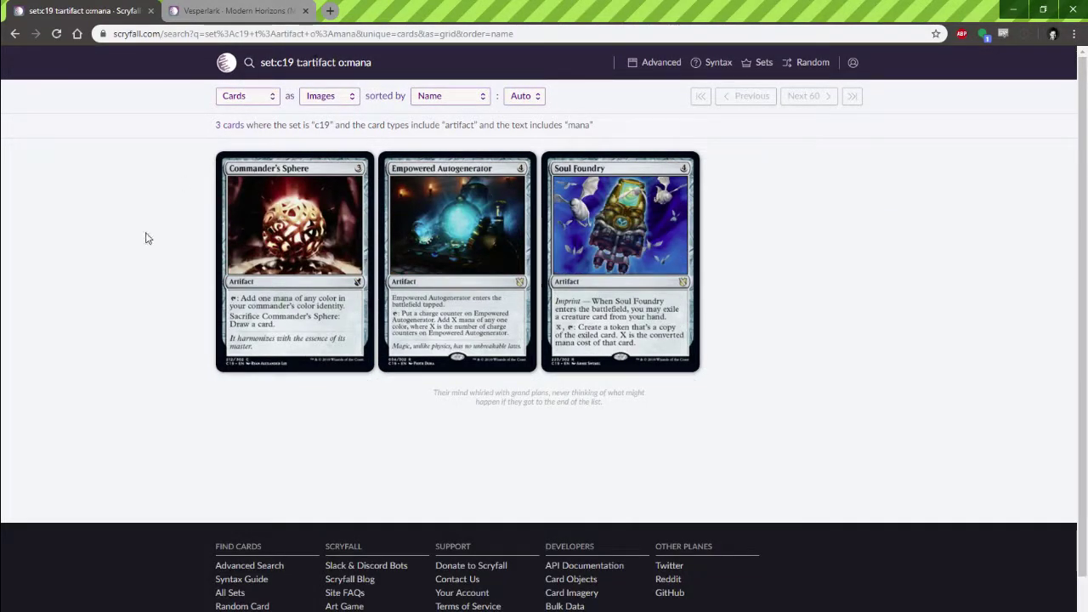
View the Empowered Autogenerator card details, then begin a new o:untap o:target o:artifact search.
{"action": "left_click", "coordinate": [431, 332]}
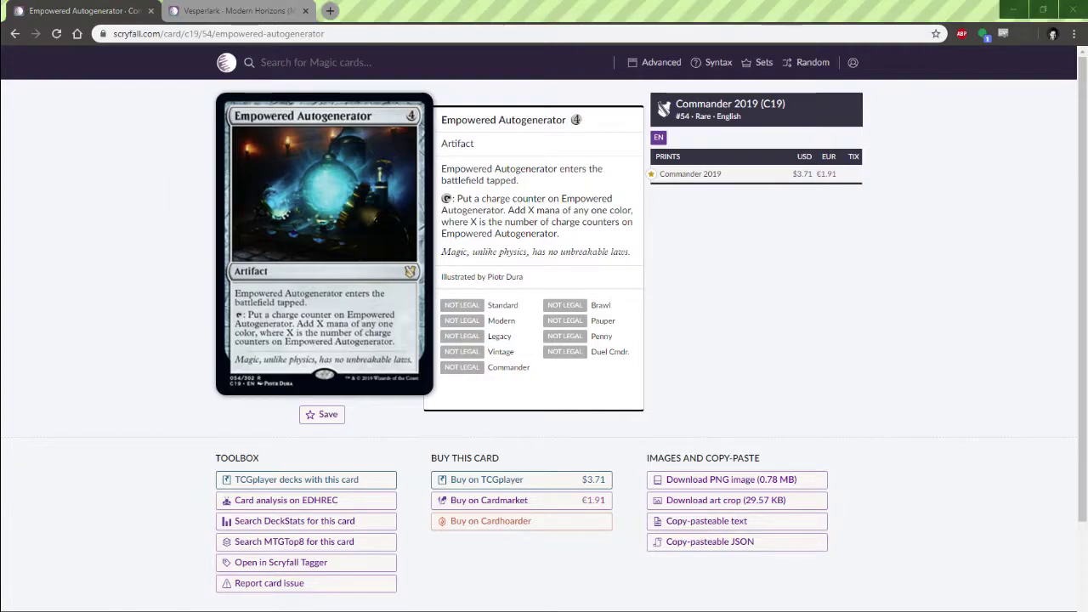
{"action": "left_click", "coordinate": [288, 61]}
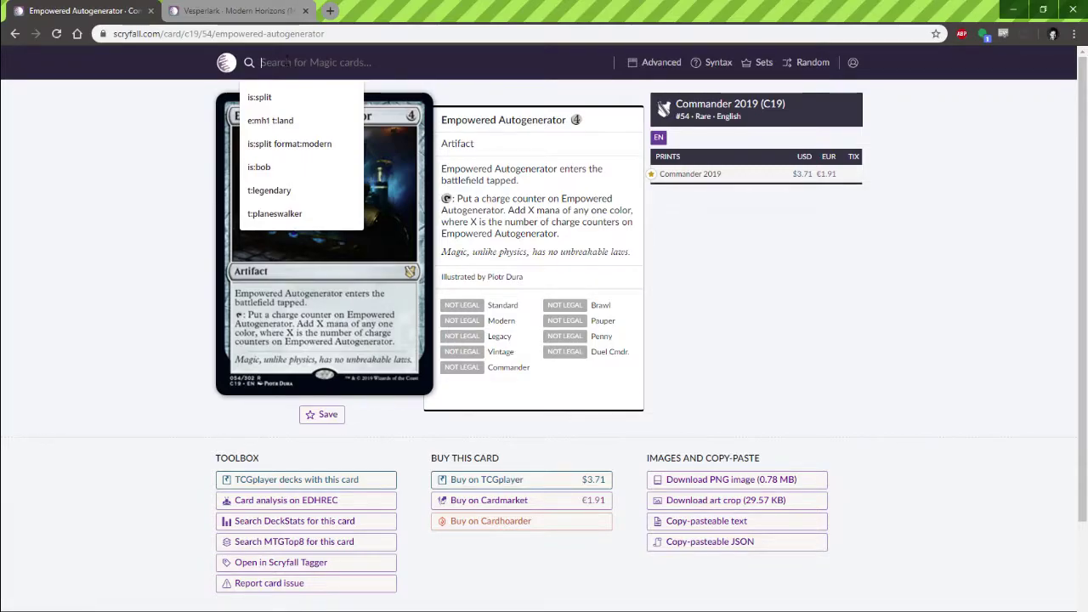
{"action": "type", "text": "o:unt"}
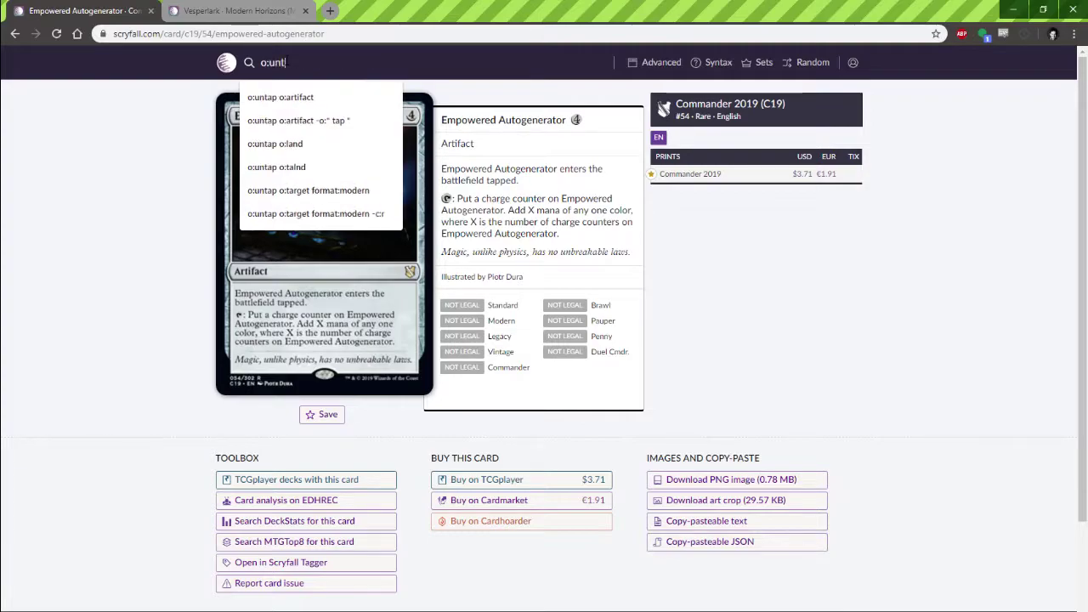
{"action": "type", "text": "ap o:target o"}
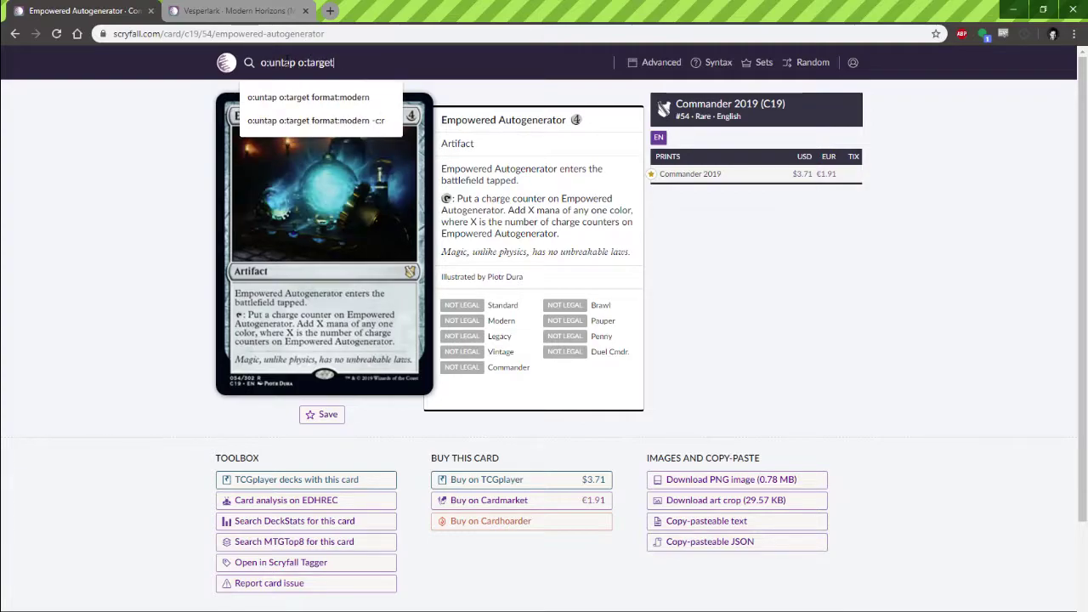
{"action": "type", "text": ":artifact"}
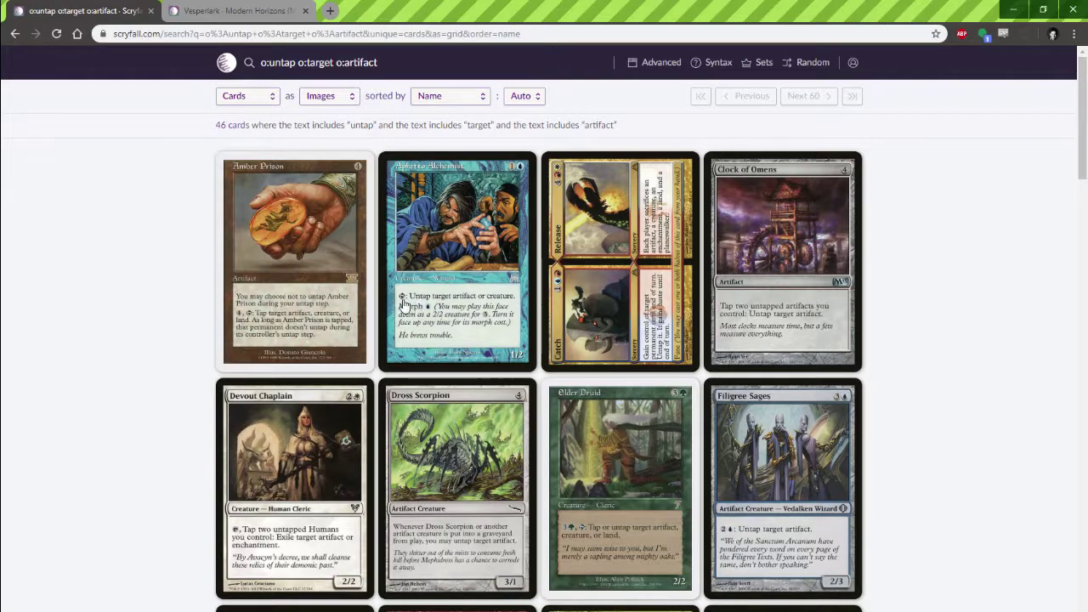
Exclude tap-symbol cards with -o:{t}, leaving 28 untap/target/artifact results.
{"action": "left_click", "coordinate": [422, 68]}
{"action": "type", "text": "-o:"}
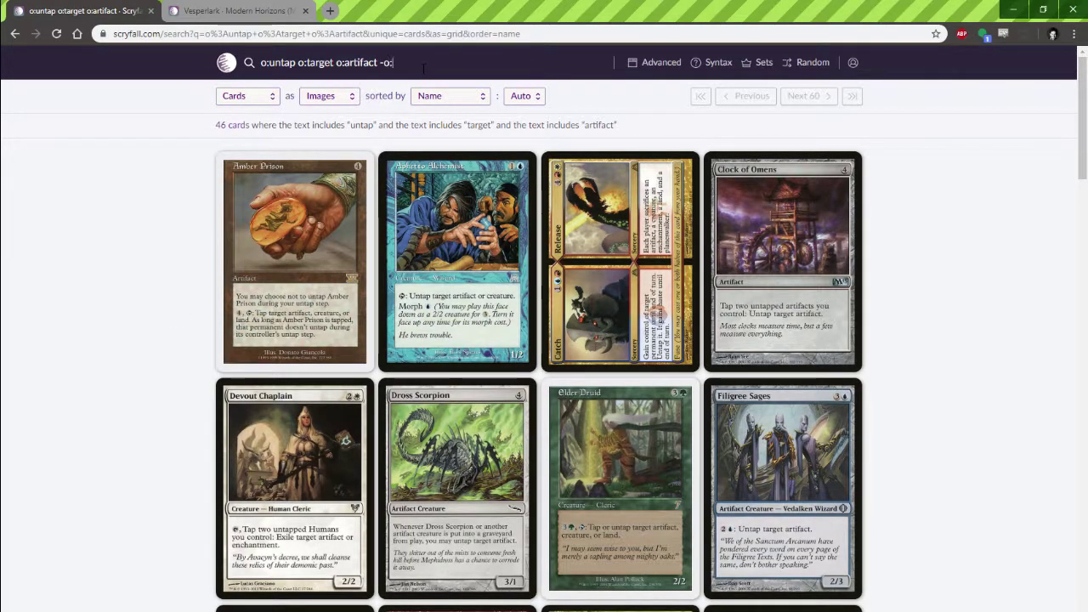
{"action": "key", "text": "BackSpace"}
{"action": "key", "text": "BackSpace"}
{"action": "type", "text": "o:"}
{"action": "type", "text": "[t]"}
{"action": "key", "text": "Return"}
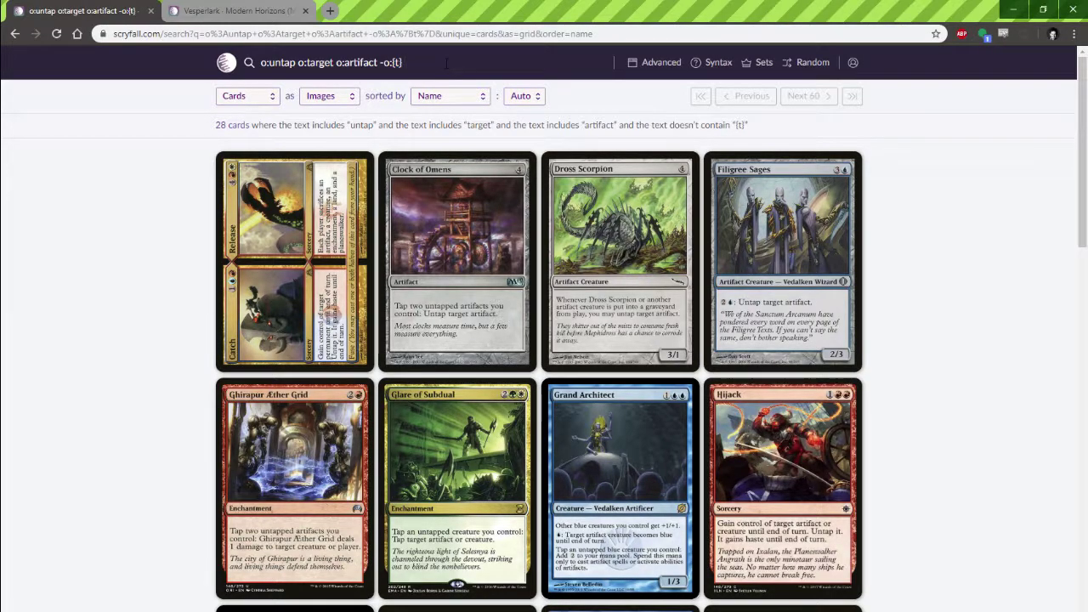
Add -t:sorcery -t:instant to cut the results to 19 cards and scroll through them.
{"action": "type", "text": "-t:sorcery -"}
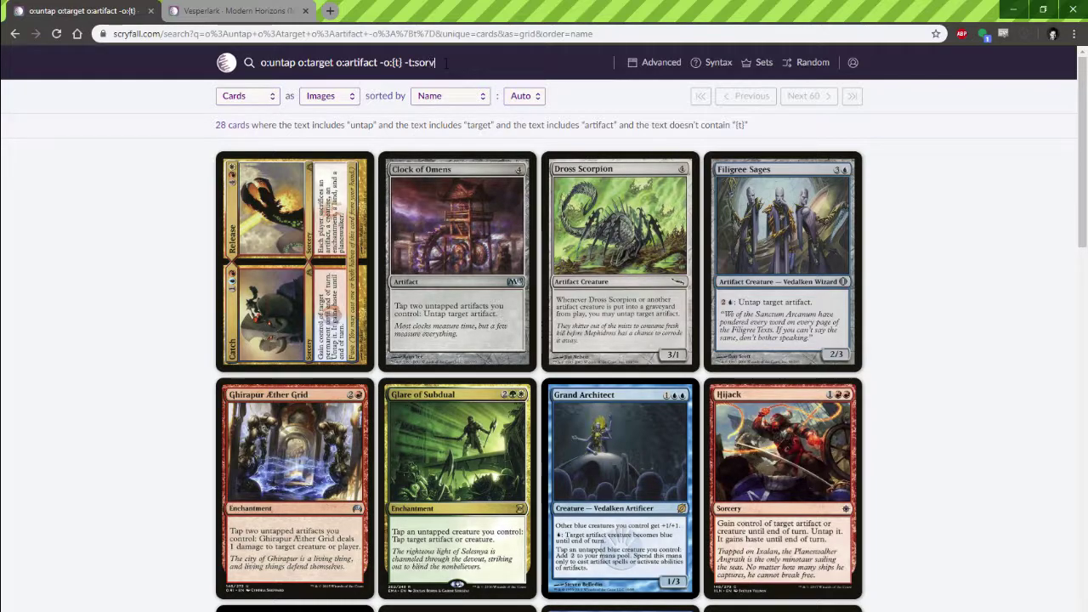
{"action": "type", "text": "t:instant"}
{"action": "key", "text": "Return"}
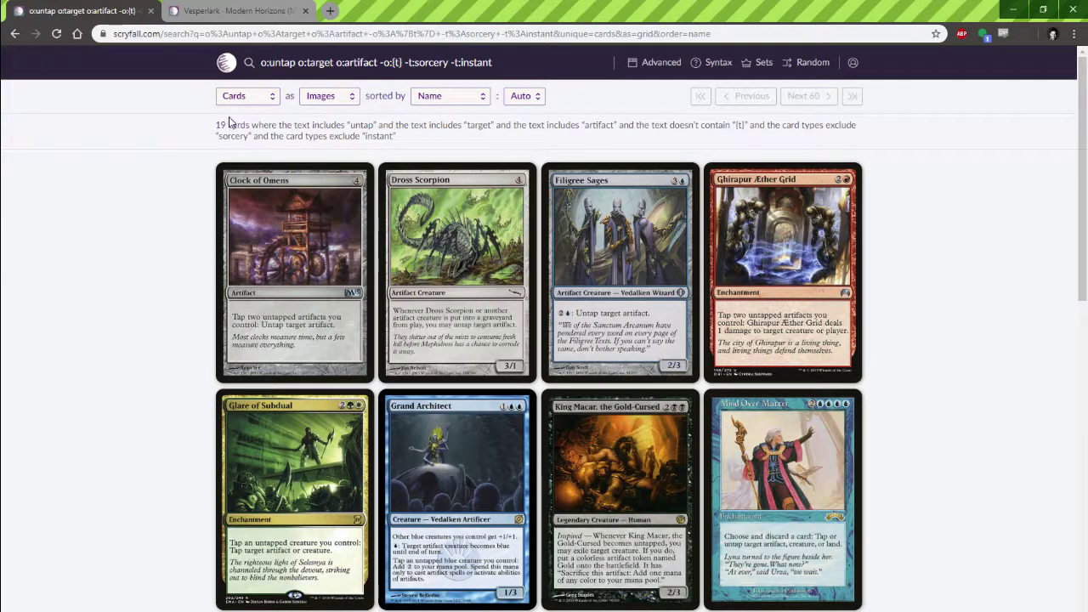
{"action": "scroll", "coordinate": [157, 216], "scroll_direction": "down", "scroll_amount": 2}
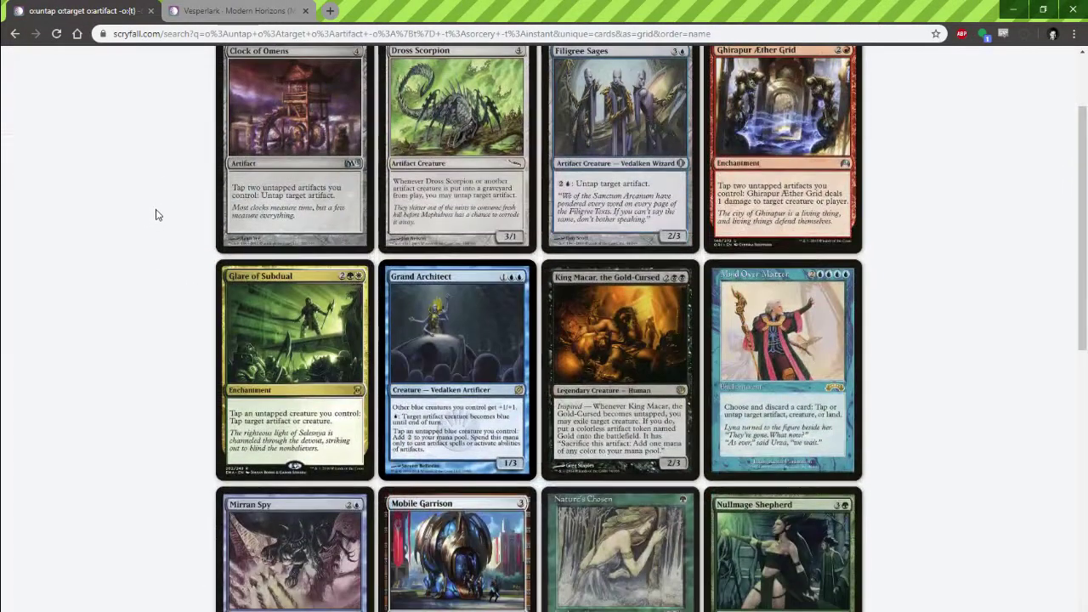
{"action": "scroll", "coordinate": [165, 268], "scroll_direction": "up", "scroll_amount": 1}
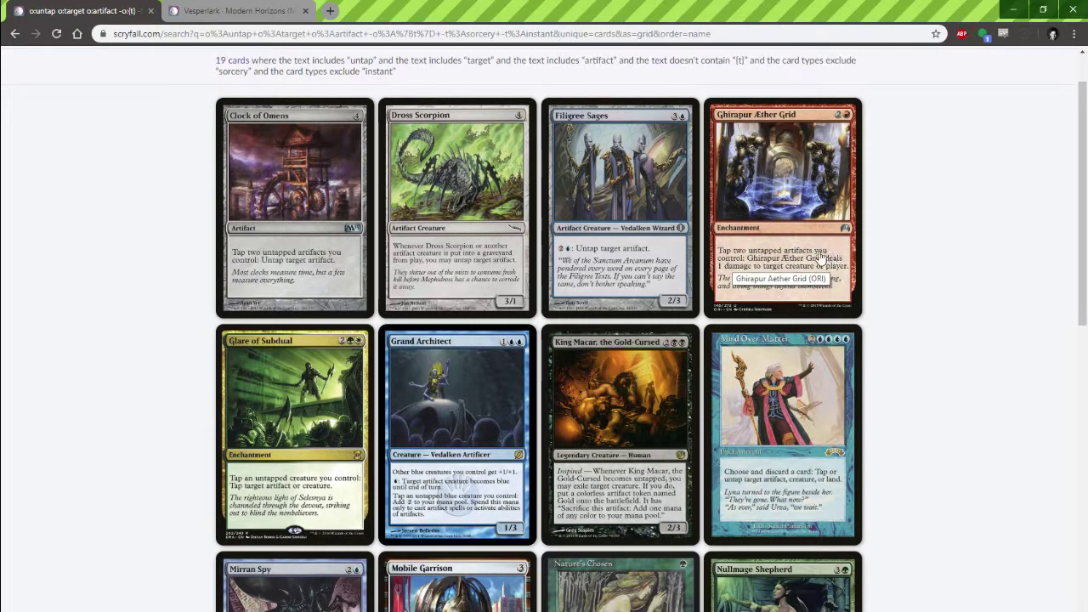
{"action": "scroll", "coordinate": [930, 280], "scroll_direction": "down", "scroll_amount": 2}
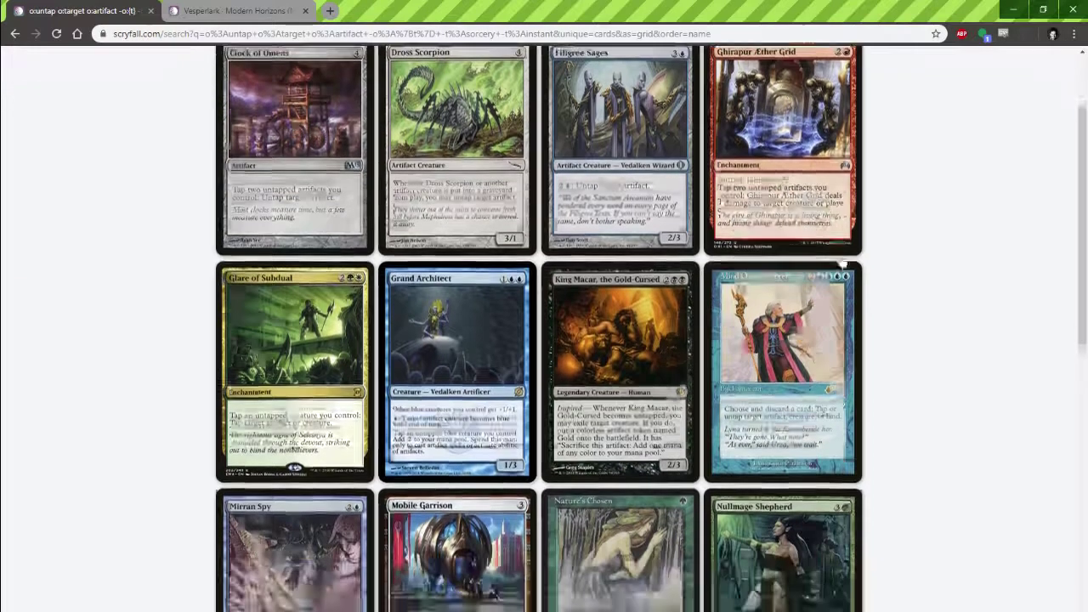
{"action": "scroll", "coordinate": [930, 285], "scroll_direction": "down", "scroll_amount": 5}
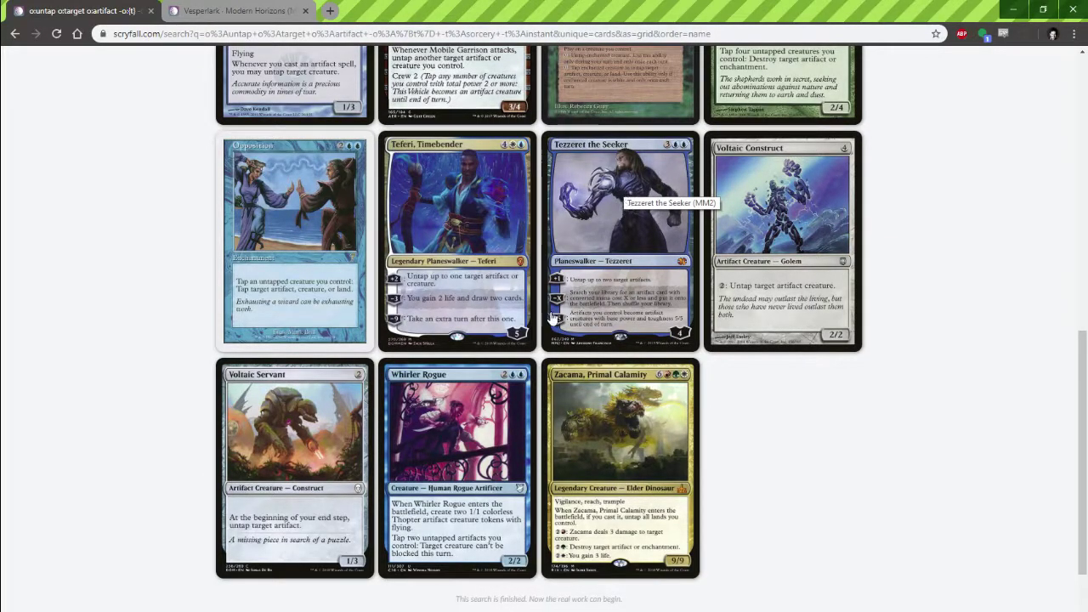
{"action": "scroll", "coordinate": [272, 459], "scroll_direction": "up", "scroll_amount": 8}
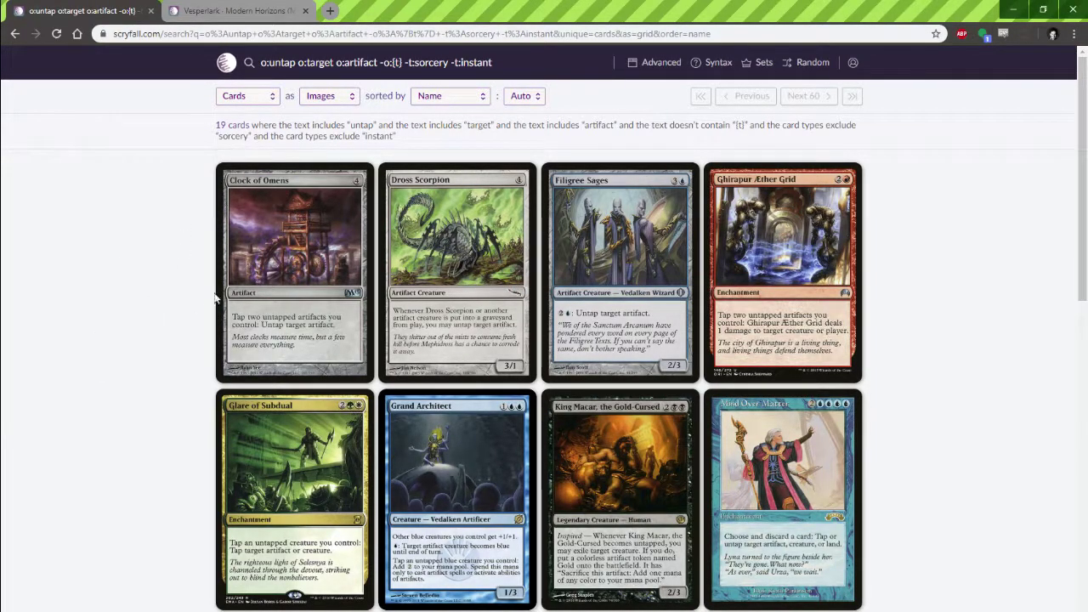
Close the results tab and open Collected Conjuring from the 'collected' suggestions.
{"action": "left_click", "coordinate": [151, 11]}
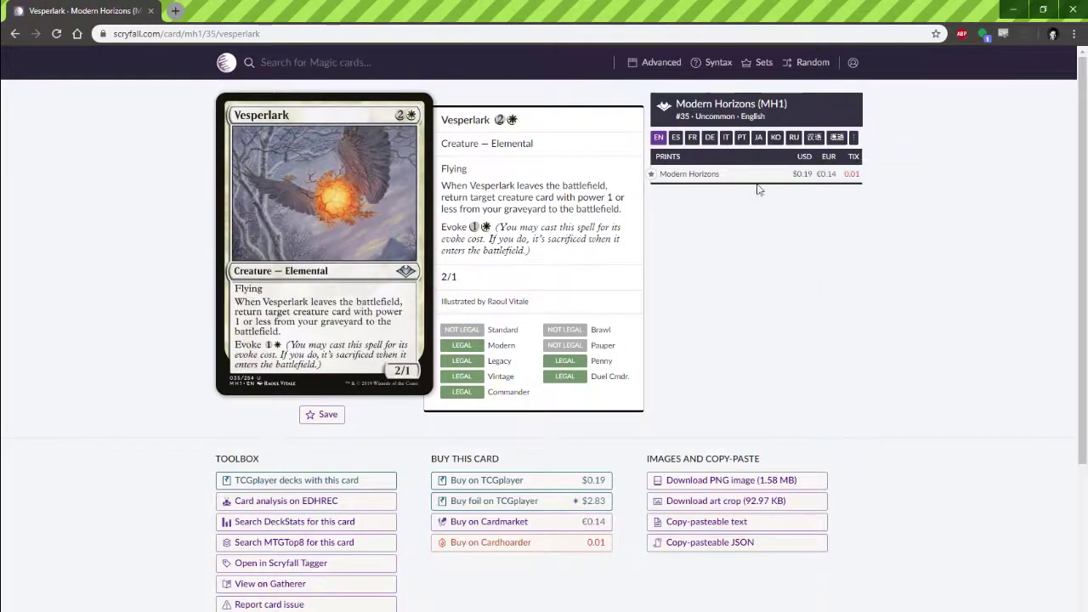
{"action": "left_click", "coordinate": [273, 62]}
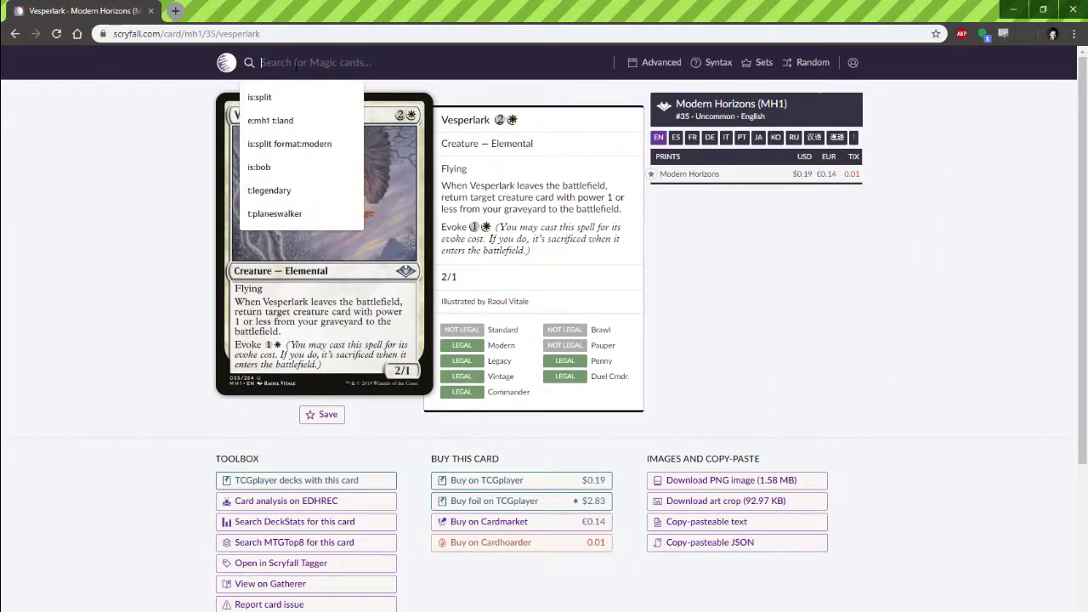
{"action": "type", "text": "collected"}
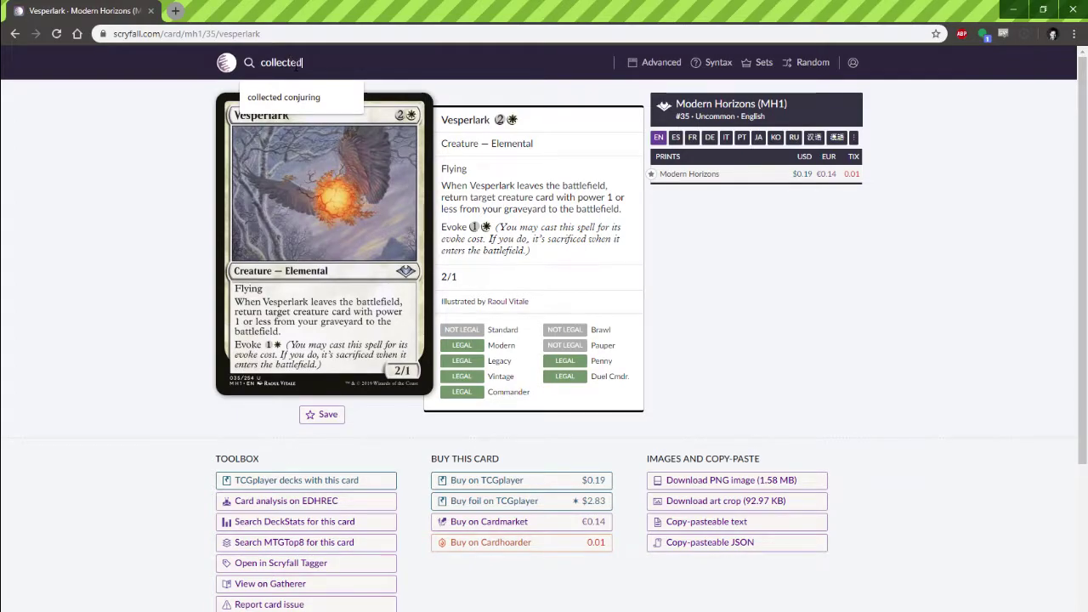
{"action": "left_click", "coordinate": [328, 97]}
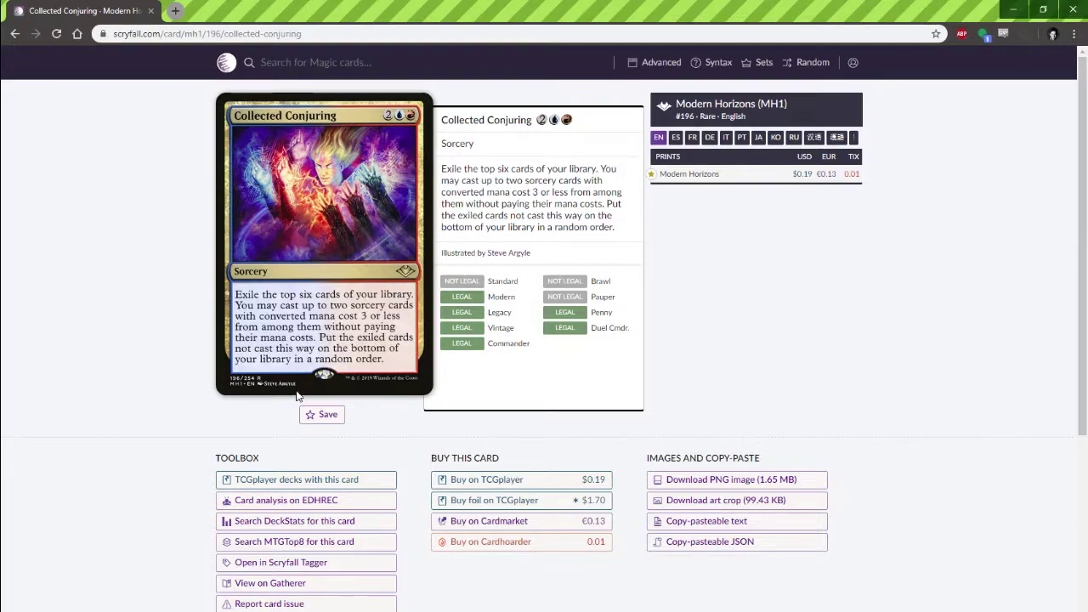
Search format:modern cmc<4 t:sorcery and review the 691 name-sorted results.
{"action": "left_click", "coordinate": [255, 64]}
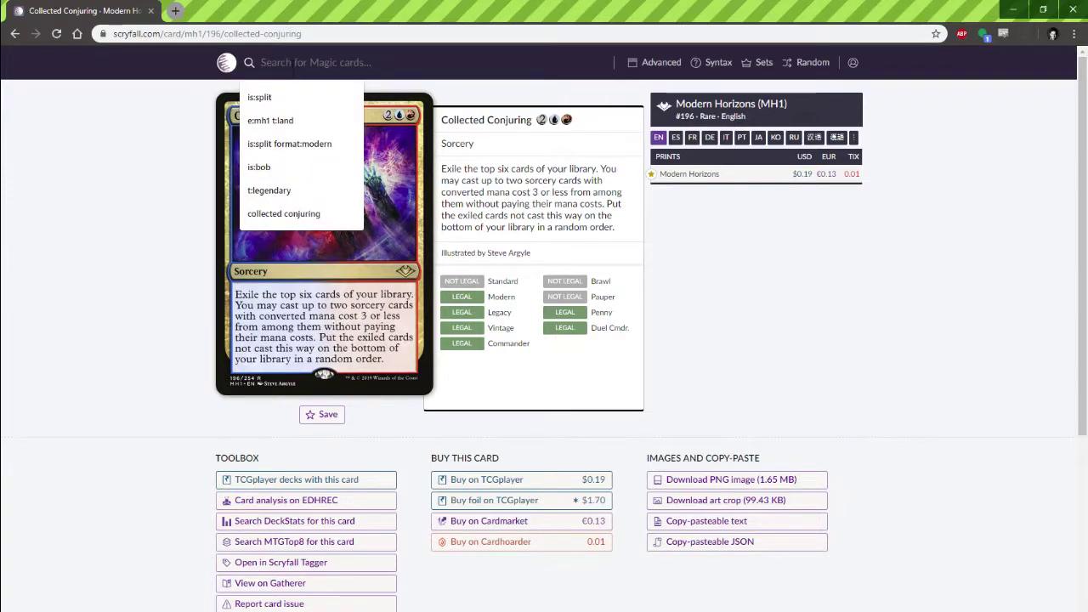
{"action": "type", "text": "forma"}
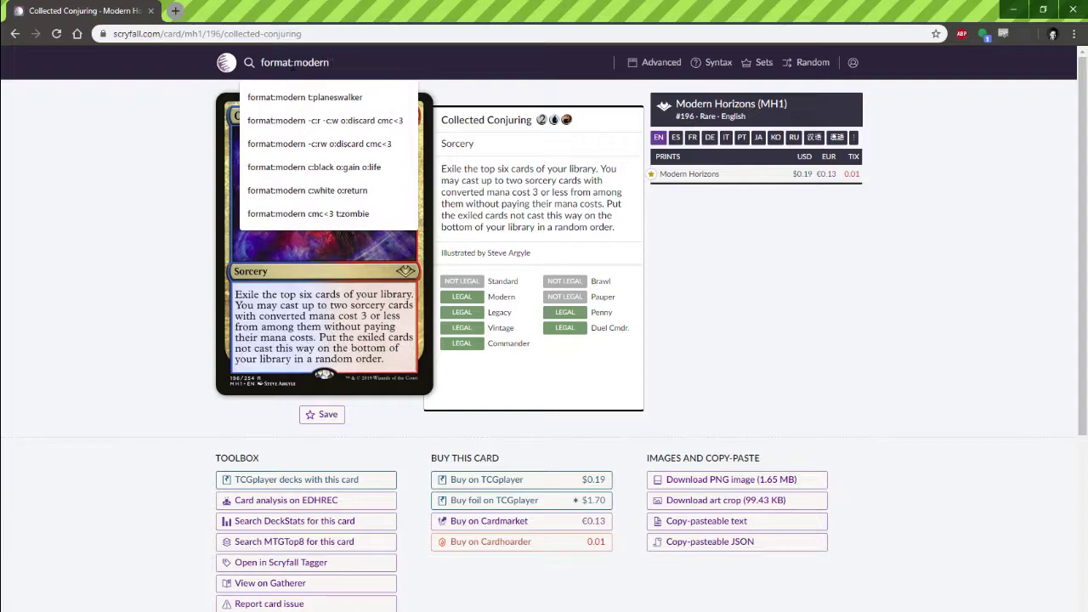
{"action": "type", "text": "t:modern cmc<4"}
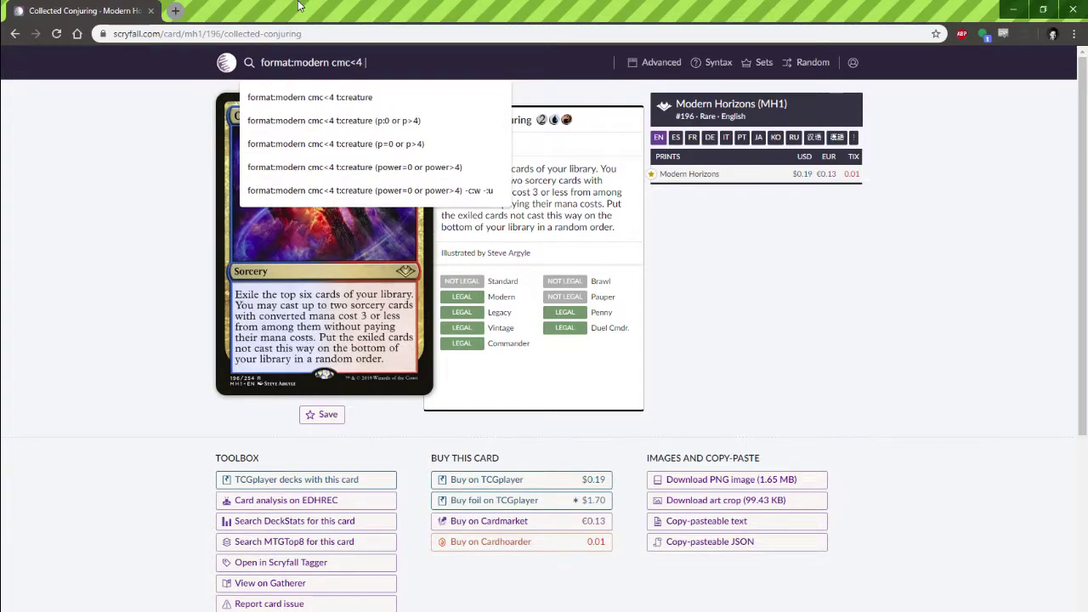
{"action": "type", "text": " t:sorcery"}
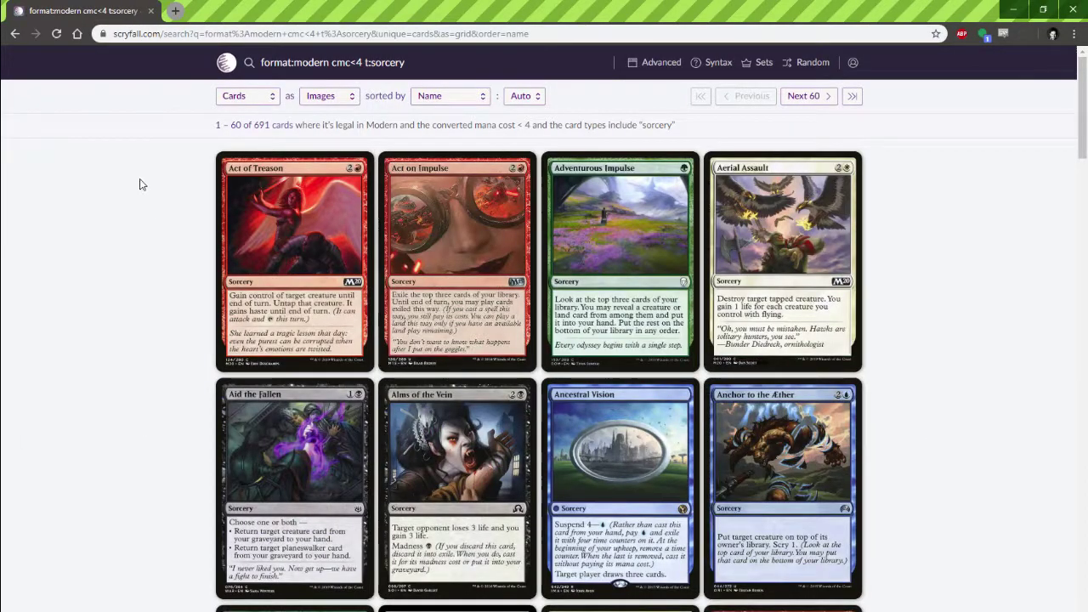
{"action": "left_click_drag", "start_coordinate": [274, 125], "coordinate": [270, 125]}
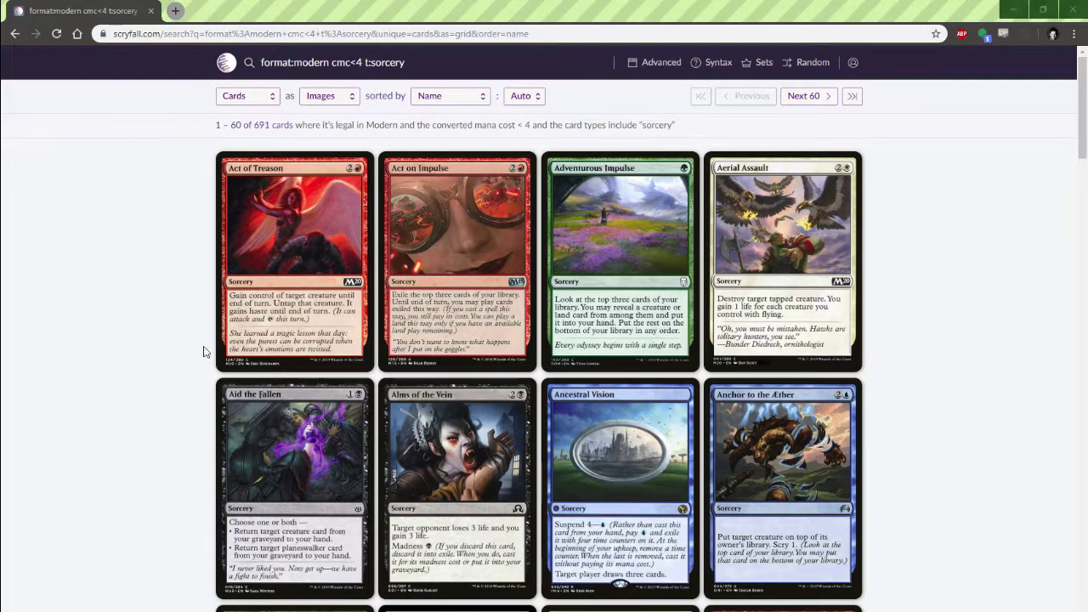
{"action": "scroll", "coordinate": [116, 355], "scroll_direction": "down", "scroll_amount": 4}
{"action": "scroll", "coordinate": [106, 315], "scroll_direction": "down", "scroll_amount": 1}
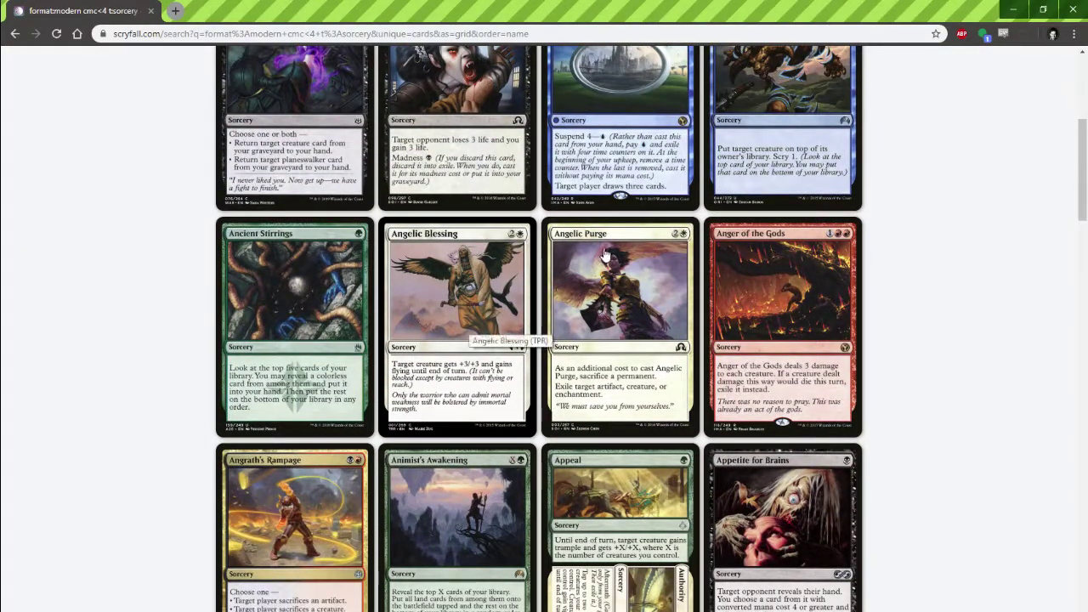
{"action": "scroll", "coordinate": [145, 347], "scroll_direction": "up", "scroll_amount": 6}
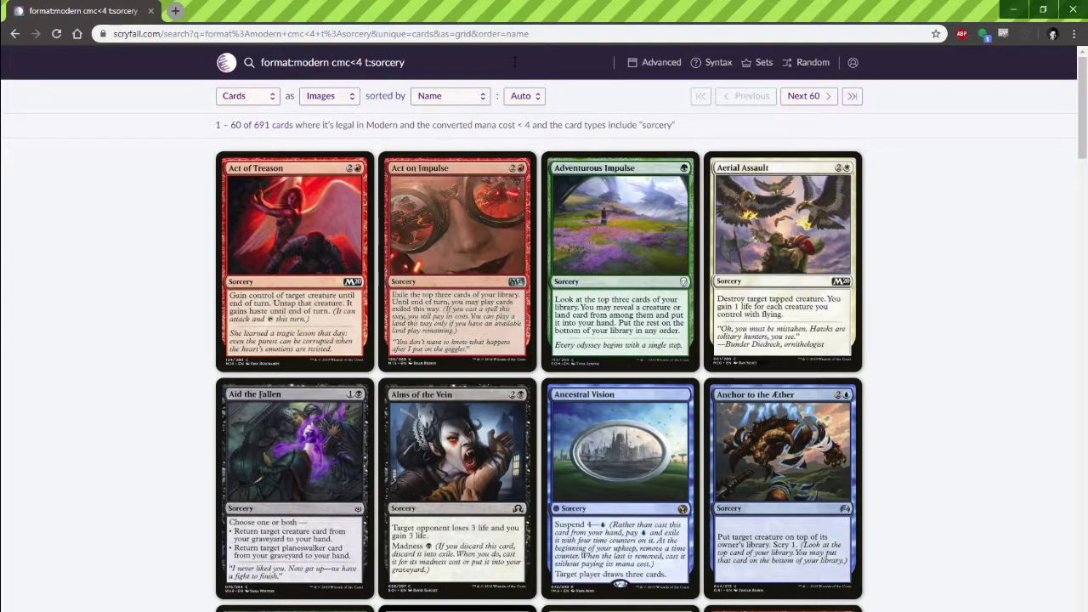
Limit the Modern sorcery search to cards priced above 2 USD with usd>2.
{"action": "type", "text": "usd>2"}
{"action": "key", "text": "Return"}
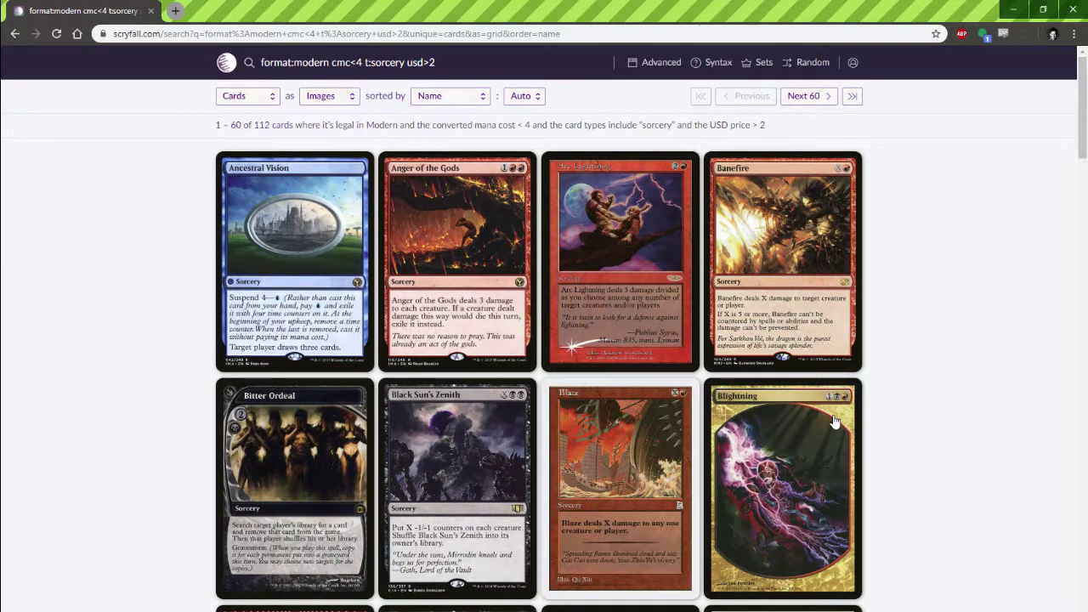
{"action": "scroll", "coordinate": [117, 338], "scroll_direction": "down", "scroll_amount": 2}
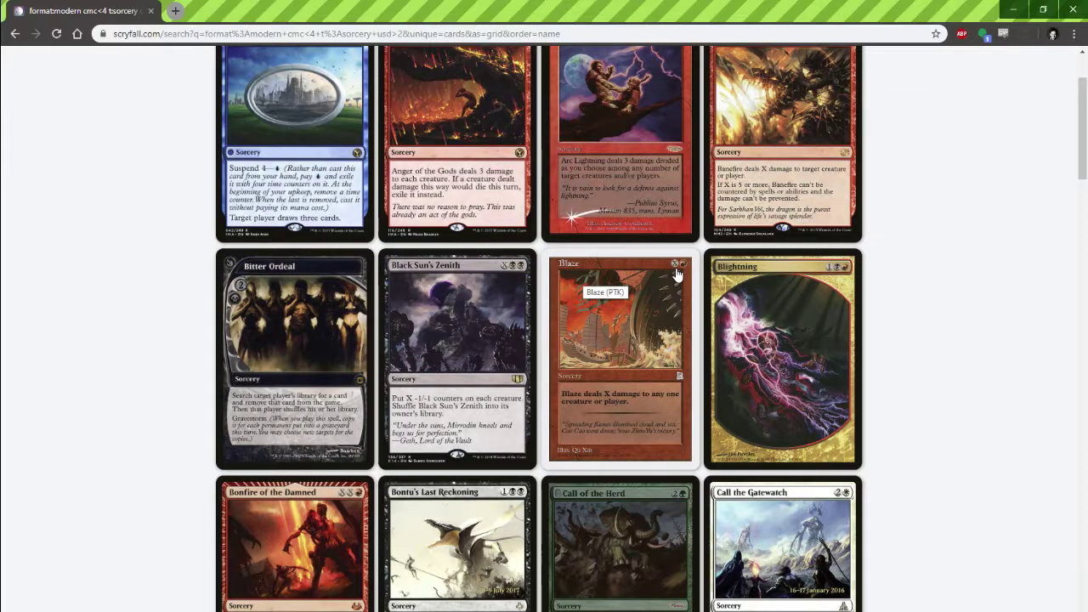
{"action": "scroll", "coordinate": [677, 273], "scroll_direction": "up", "scroll_amount": 2}
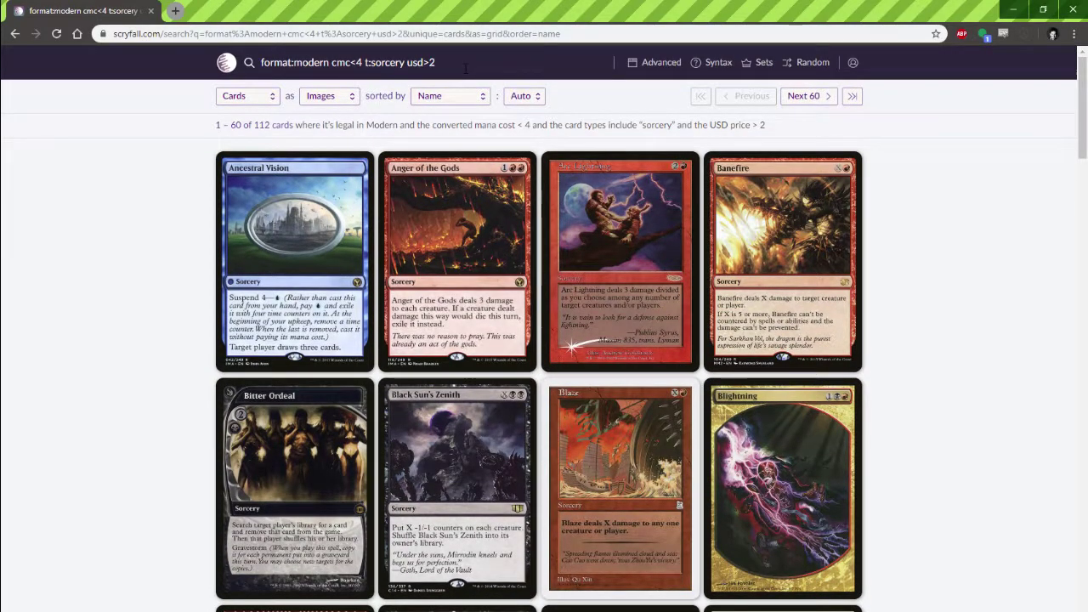
Exclude {X} mana costs with -mana:{x}, leaving 82 sorceries.
{"action": "type", "text": "-mana:{x}"}
{"action": "key", "text": "Return"}
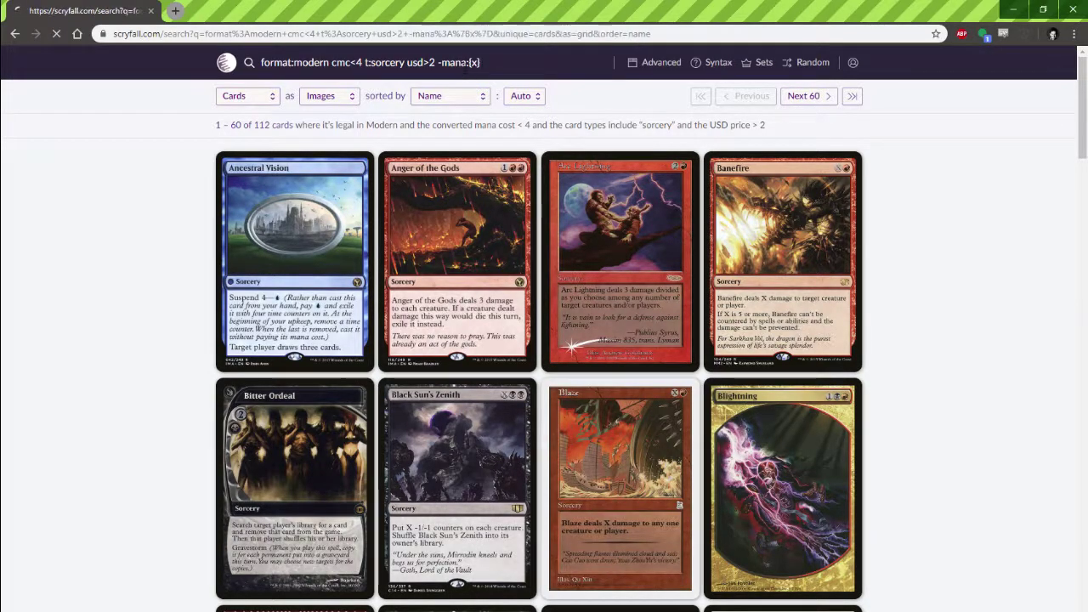
{"action": "scroll", "coordinate": [125, 166], "scroll_direction": "down", "scroll_amount": 3}
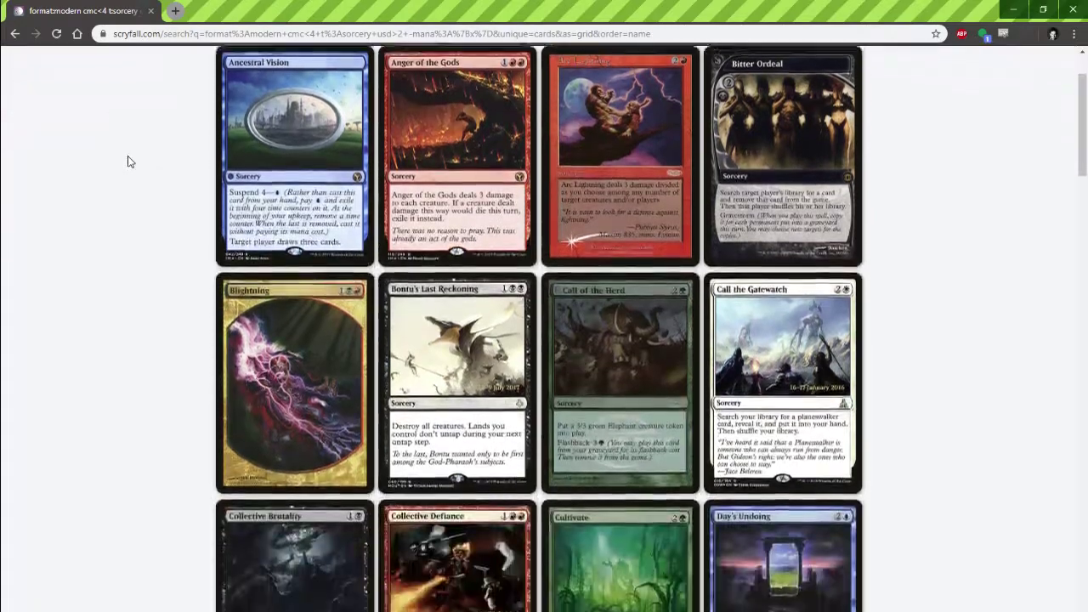
{"action": "scroll", "coordinate": [110, 235], "scroll_direction": "down", "scroll_amount": 7}
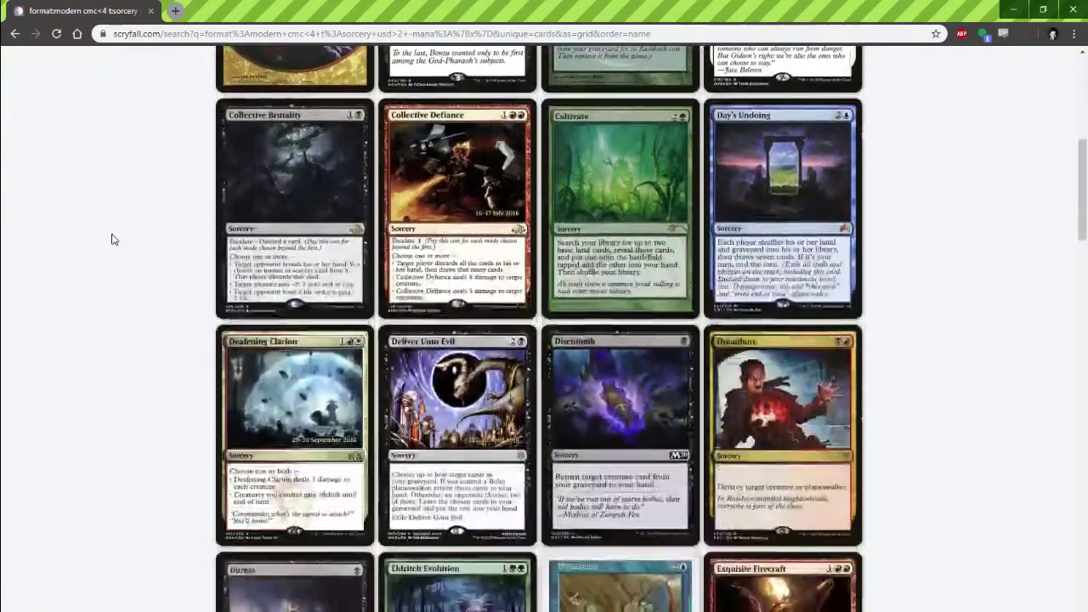
{"action": "scroll", "coordinate": [130, 233], "scroll_direction": "up", "scroll_amount": 10}
{"action": "left_click", "coordinate": [499, 64]}
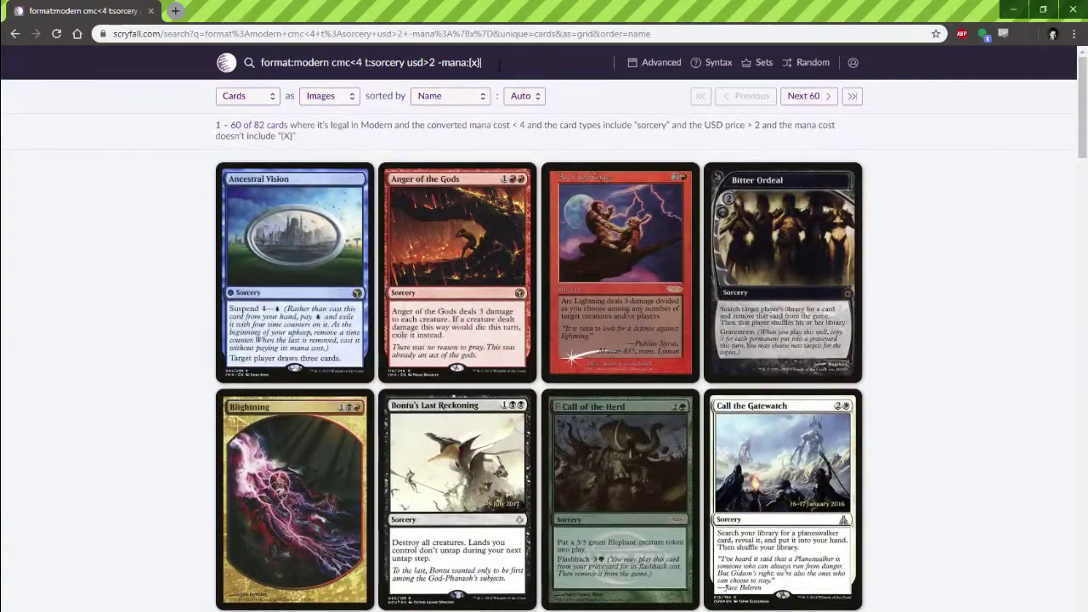
Add id<izzet to narrow the results to 35 red-blue identity sorceries.
{"action": "type", "text": "id<ide"}
{"action": "key", "text": "BackSpace"}
{"action": "key", "text": "Return"}
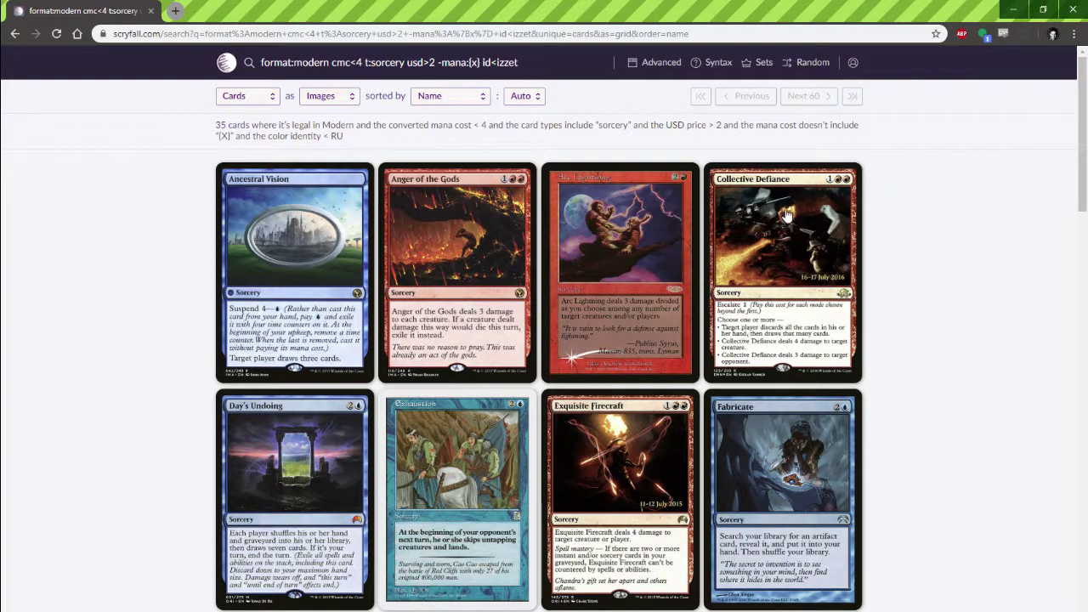
{"action": "scroll", "coordinate": [175, 274], "scroll_direction": "down", "scroll_amount": 4}
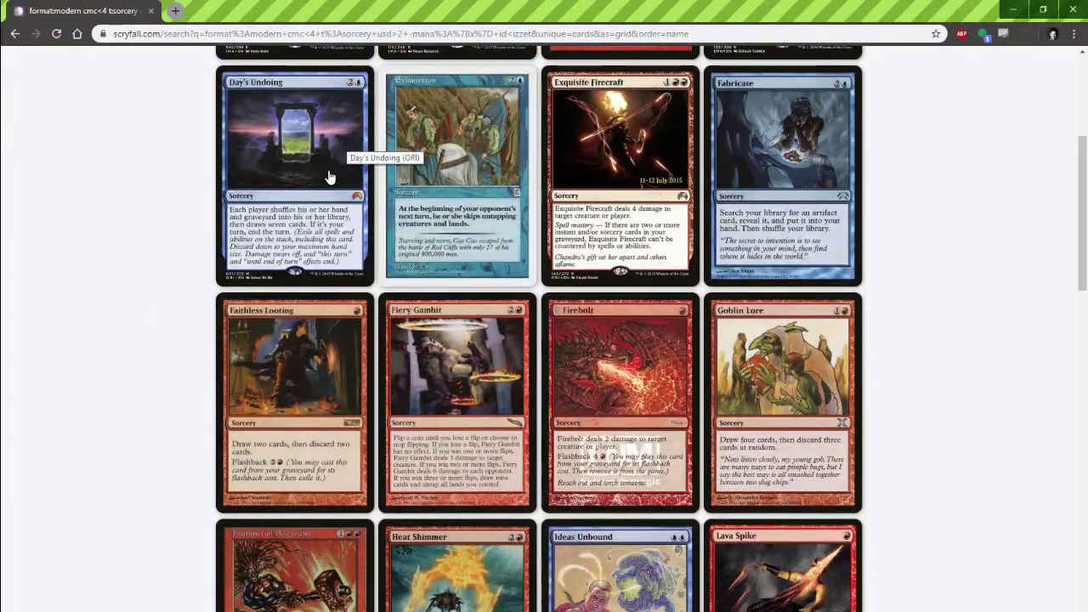
{"action": "scroll", "coordinate": [182, 272], "scroll_direction": "down", "scroll_amount": 2}
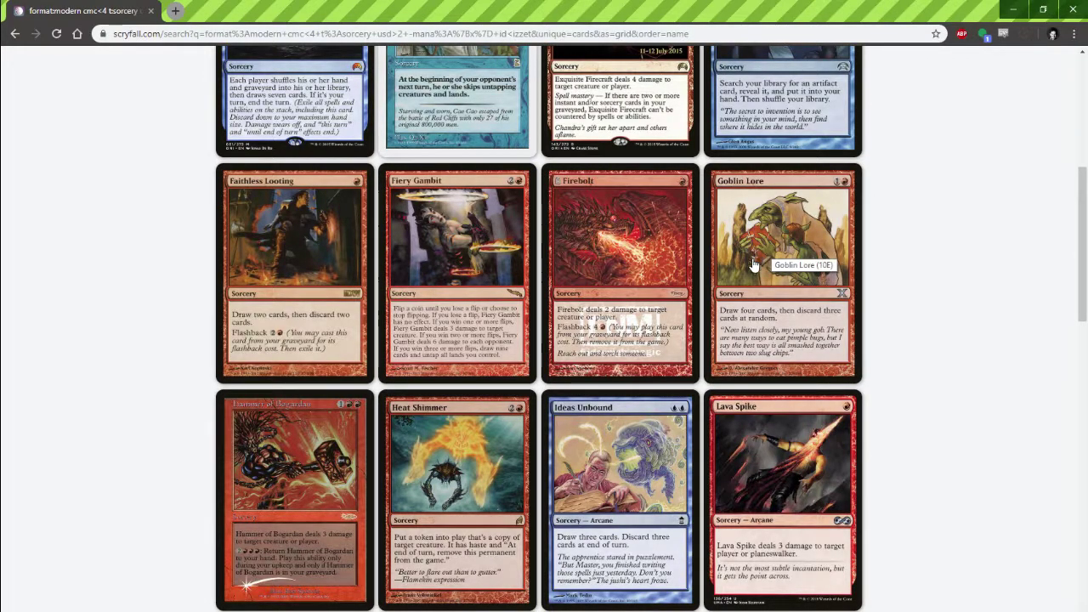
{"action": "scroll", "coordinate": [761, 212], "scroll_direction": "down", "scroll_amount": 7}
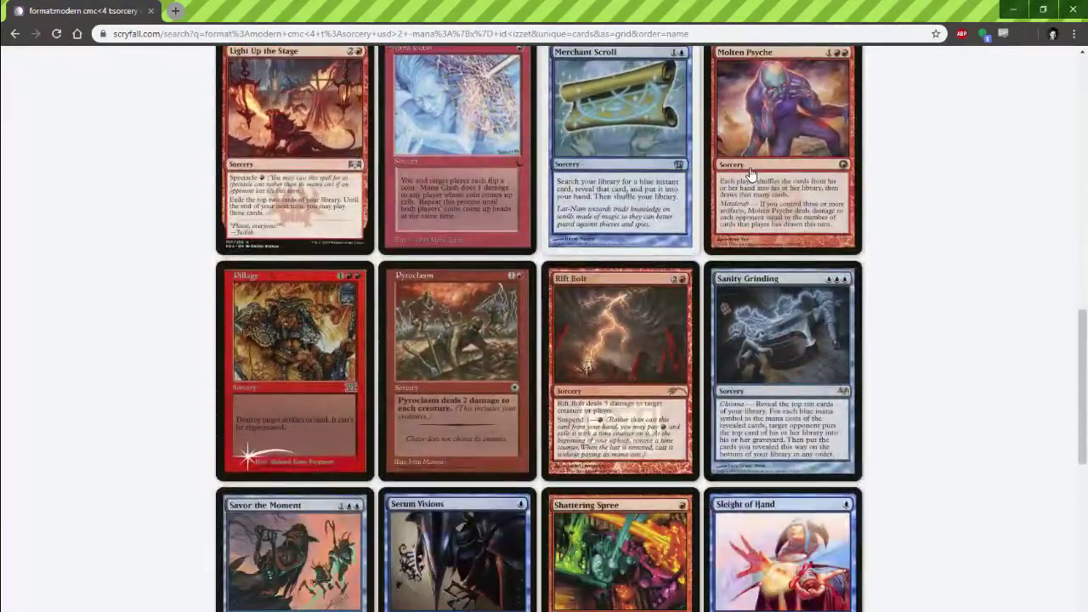
{"action": "scroll", "coordinate": [753, 173], "scroll_direction": "up", "scroll_amount": 8}
{"action": "scroll", "coordinate": [639, 228], "scroll_direction": "up", "scroll_amount": 4}
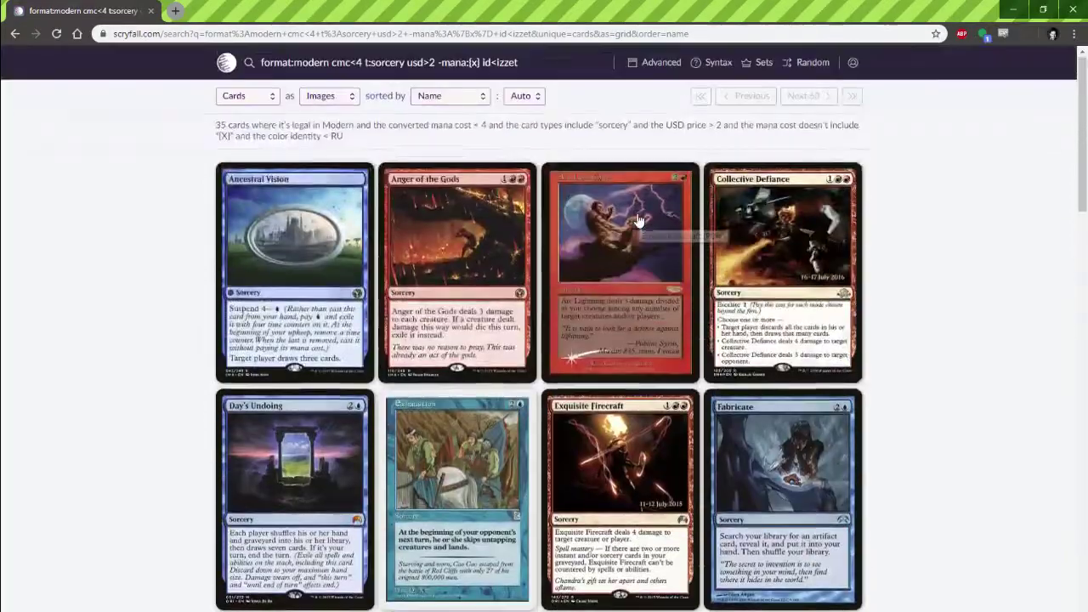
{"action": "scroll", "coordinate": [808, 230], "scroll_direction": "down", "scroll_amount": 3}
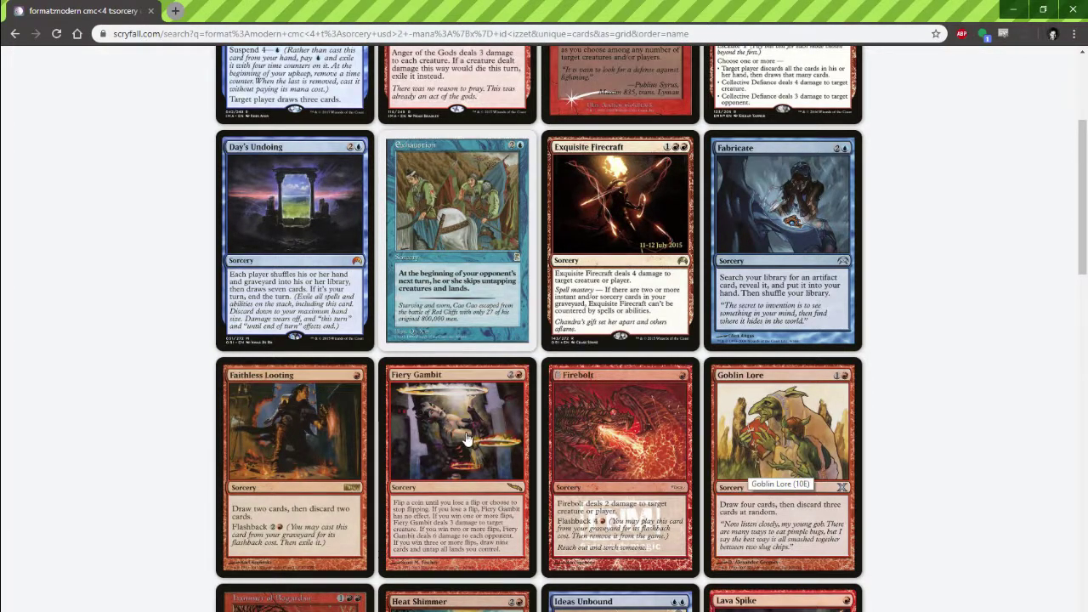
{"action": "scroll", "coordinate": [309, 275], "scroll_direction": "up", "scroll_amount": 3}
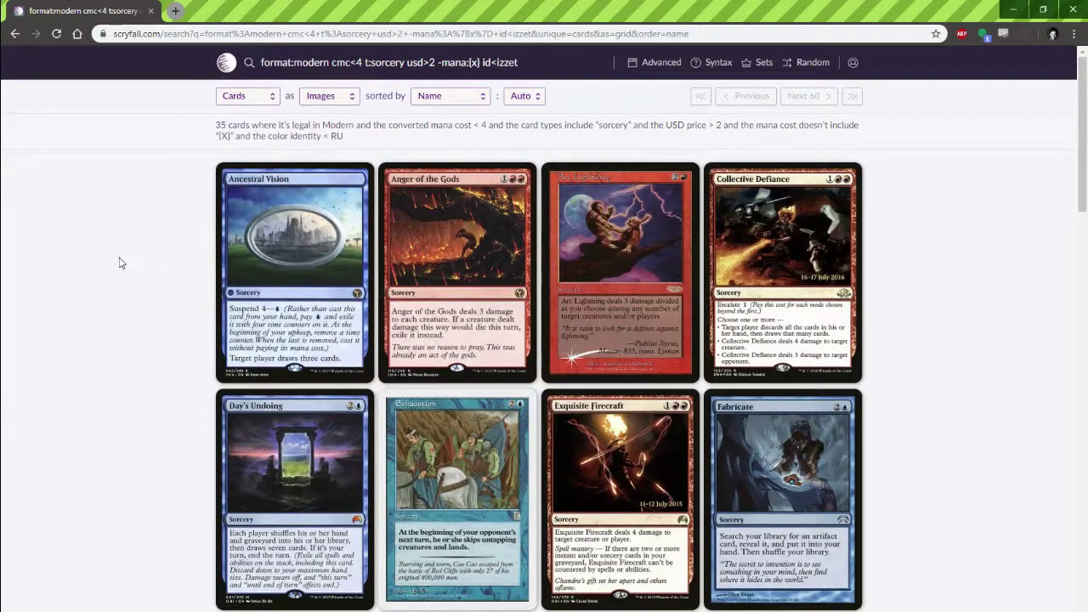
{"action": "scroll", "coordinate": [671, 356], "scroll_direction": "down", "scroll_amount": 2}
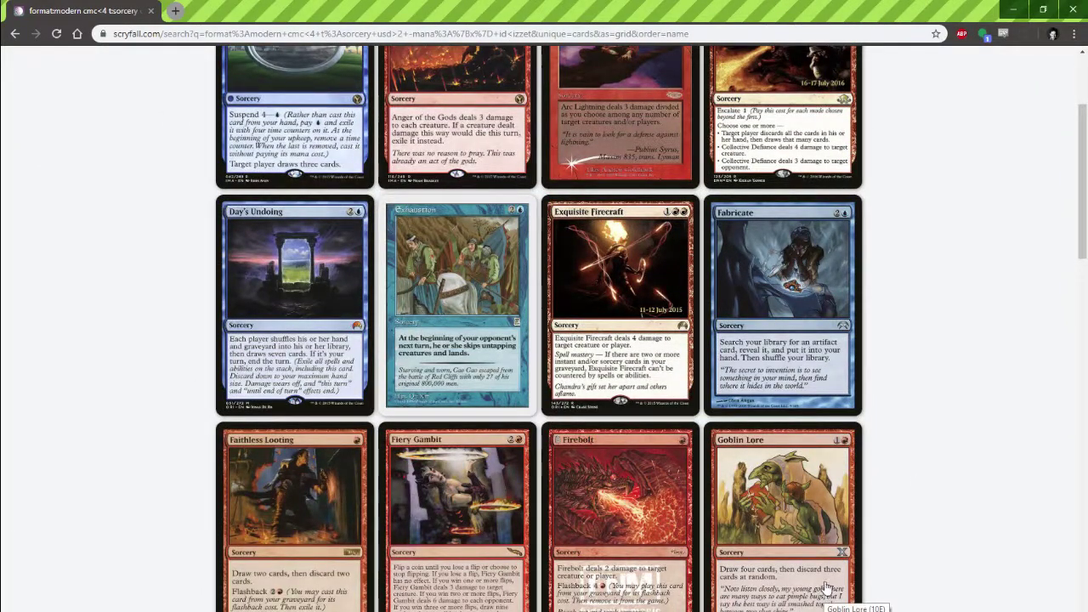
{"action": "right_click", "coordinate": [315, 251]}
{"action": "left_click", "coordinate": [124, 399]}
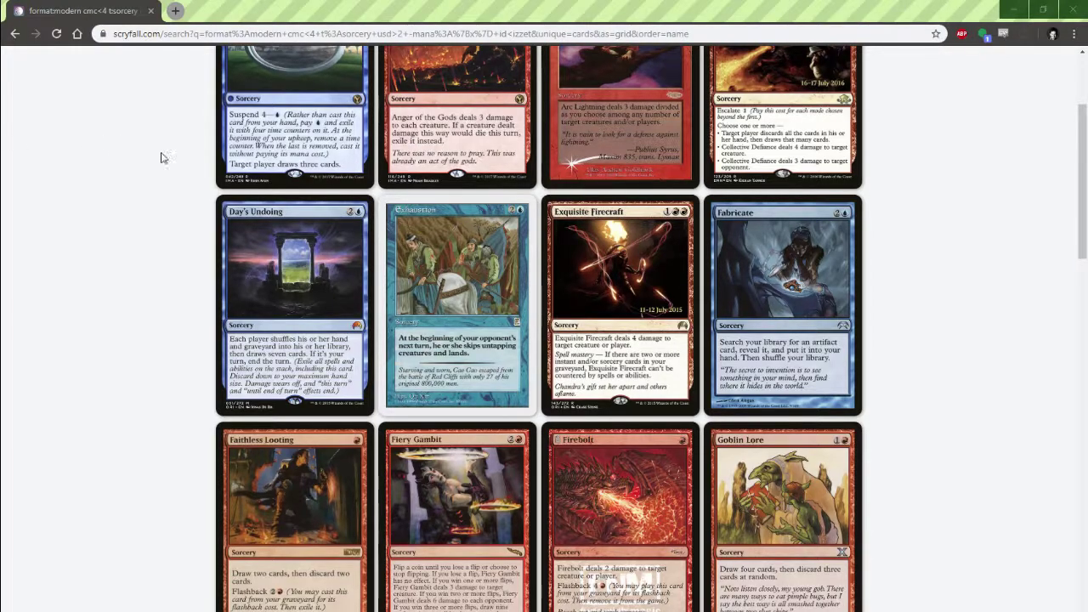
Clear the old query and begin a new t:basic search.
{"action": "scroll", "coordinate": [160, 155], "scroll_direction": "up", "scroll_amount": 3}
{"action": "left_click_drag", "start_coordinate": [566, 74], "coordinate": [249, 75]}
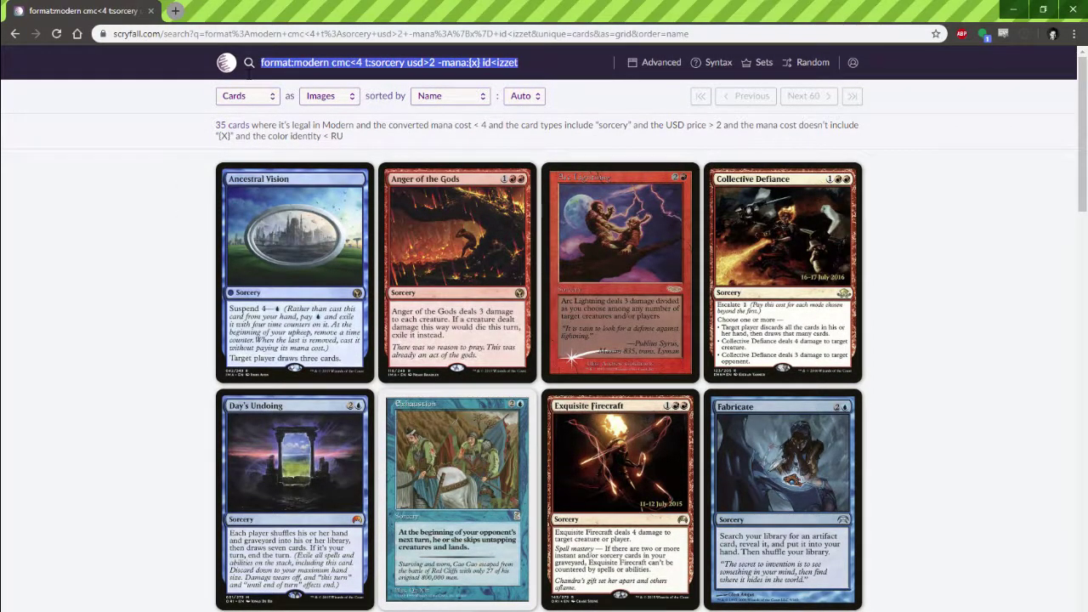
{"action": "key", "text": "BackSpace"}
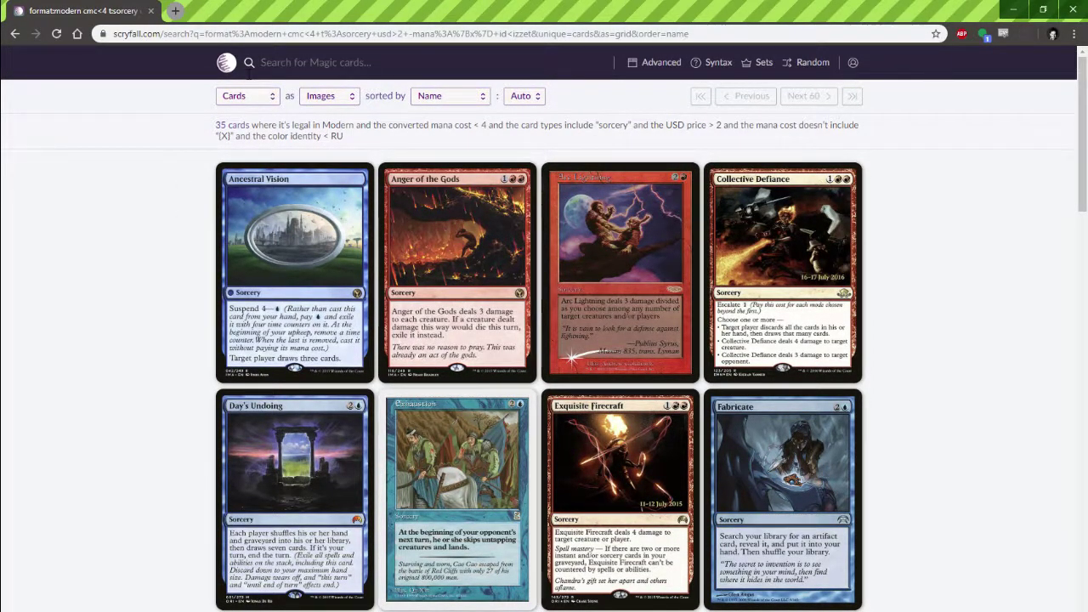
{"action": "type", "text": "t:basic"}
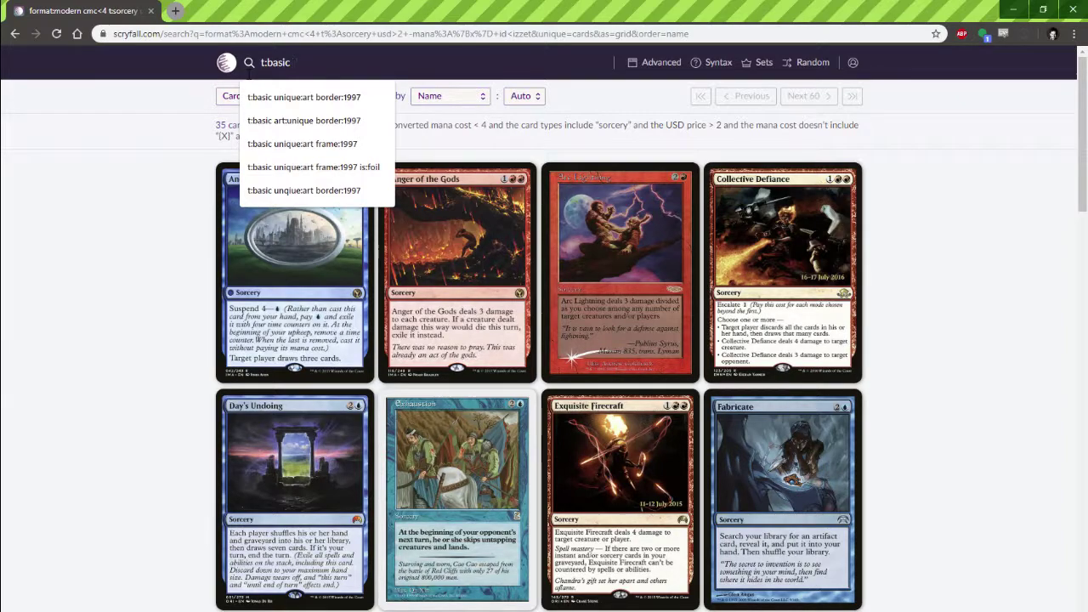
Search for t:basic unique:art frame:1997 basic lands.
{"action": "type", "text": "unique:"}
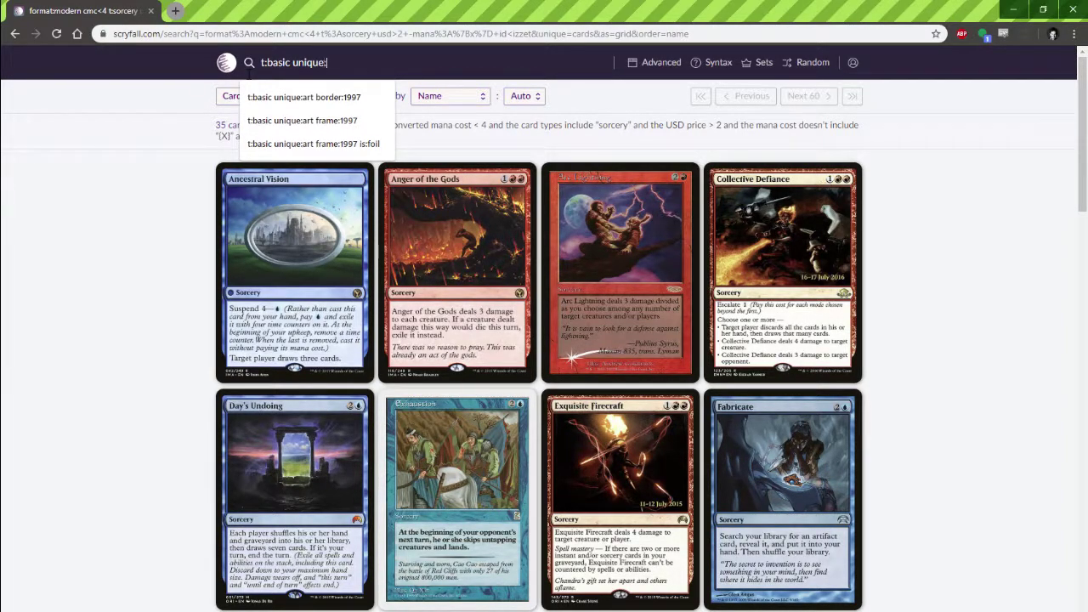
{"action": "type", "text": "art frame:1997"}
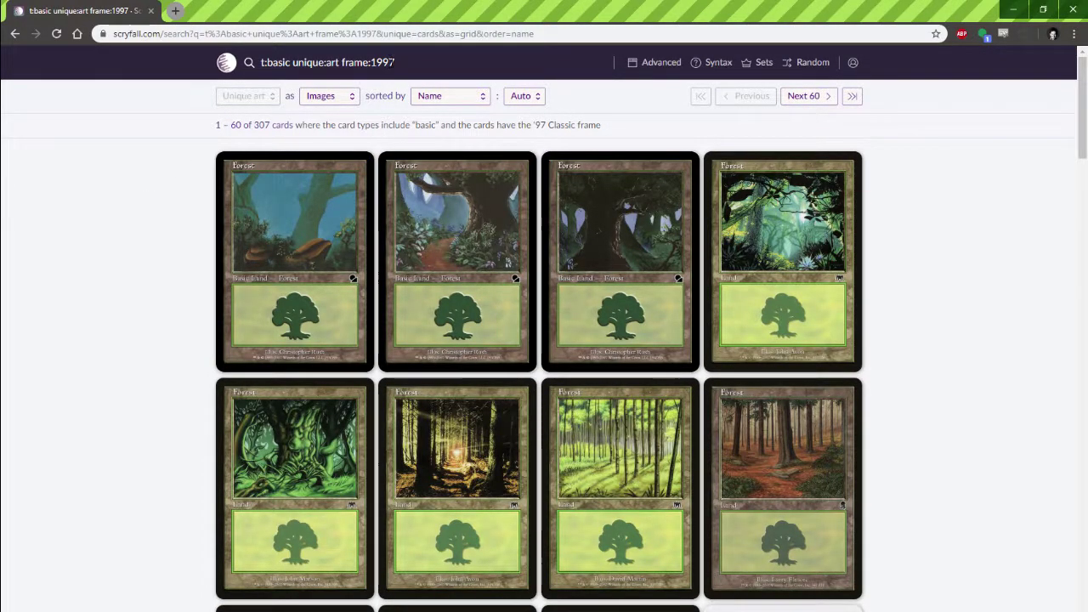
{"action": "scroll", "coordinate": [182, 230], "scroll_direction": "down", "scroll_amount": 3}
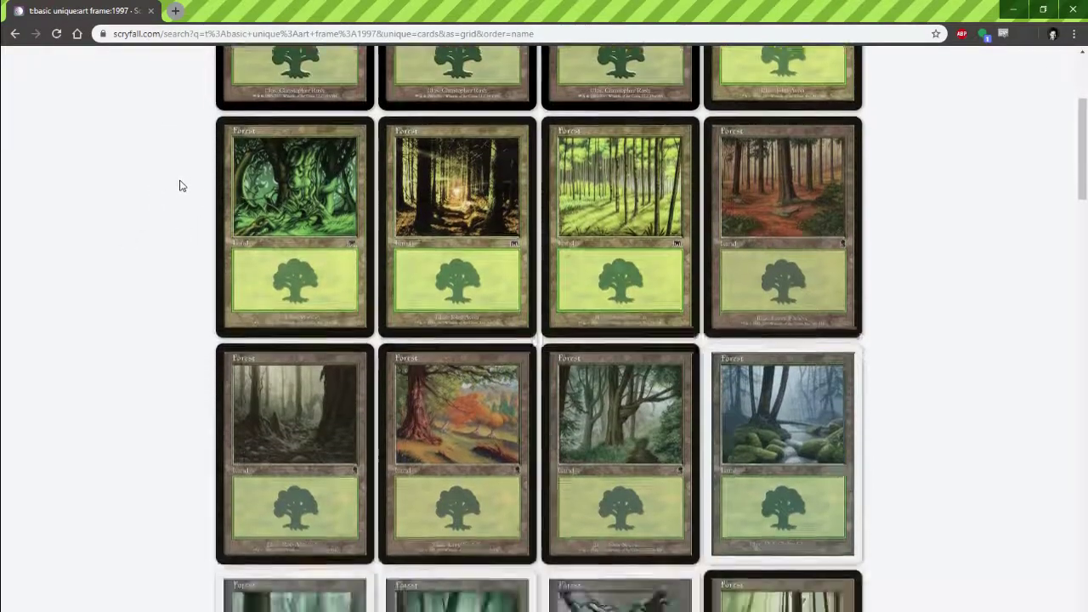
{"action": "scroll", "coordinate": [180, 186], "scroll_direction": "down", "scroll_amount": 3}
{"action": "scroll", "coordinate": [180, 185], "scroll_direction": "up", "scroll_amount": 6}
Add is:foil to show the 154 foil-available unique-art 1997-frame basic lands.
{"action": "left_click", "coordinate": [455, 64]}
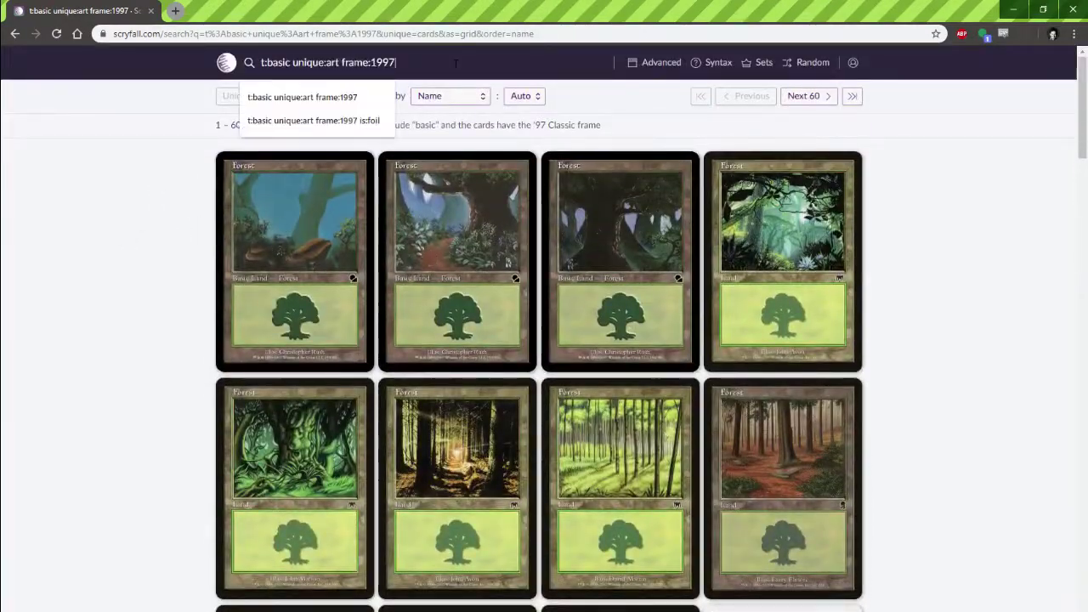
{"action": "type", "text": "is:"}
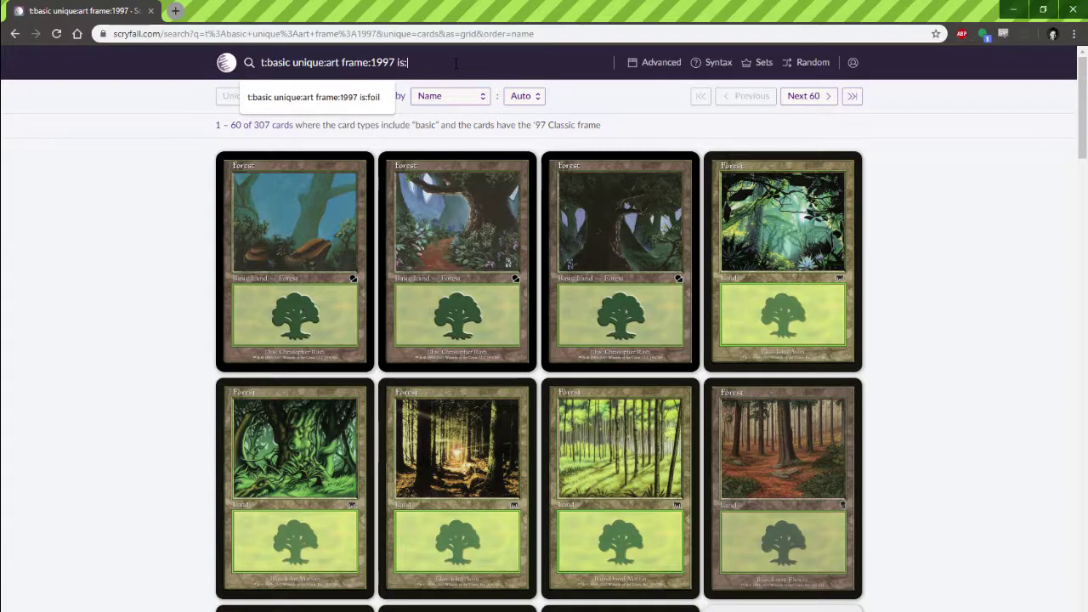
{"action": "type", "text": "foil"}
{"action": "key", "text": "Return"}
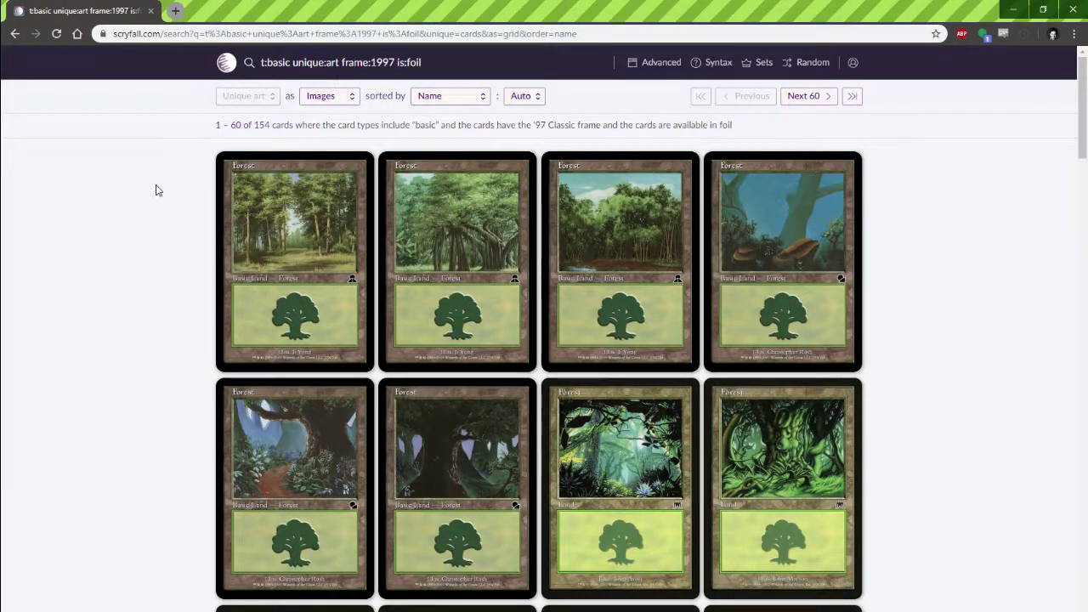
{"action": "scroll", "coordinate": [126, 187], "scroll_direction": "down", "scroll_amount": 5}
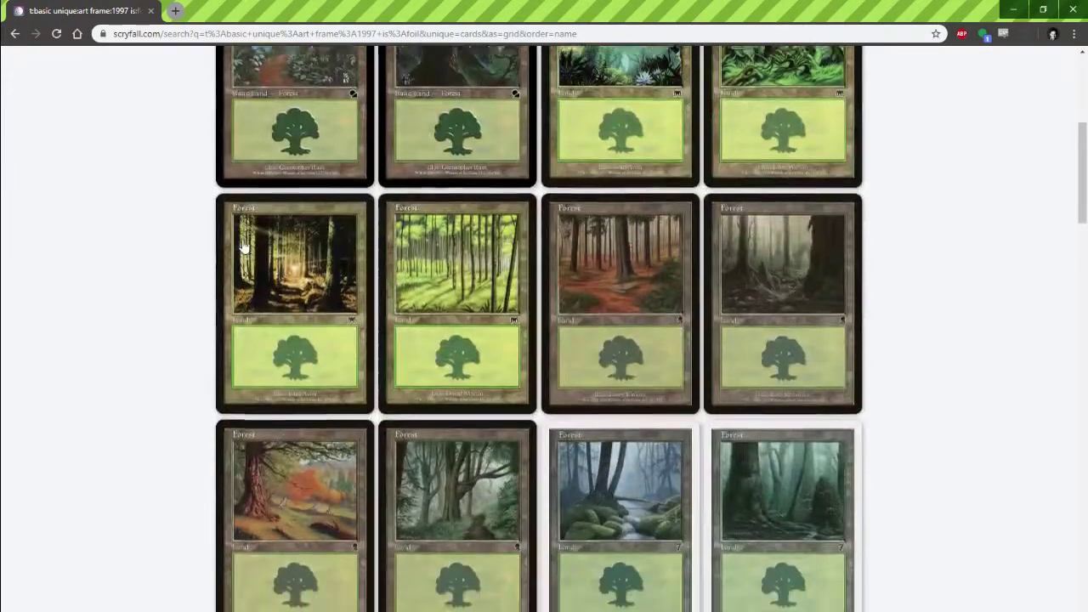
{"action": "scroll", "coordinate": [244, 255], "scroll_direction": "down", "scroll_amount": 3}
{"action": "scroll", "coordinate": [247, 255], "scroll_direction": "up", "scroll_amount": 8}
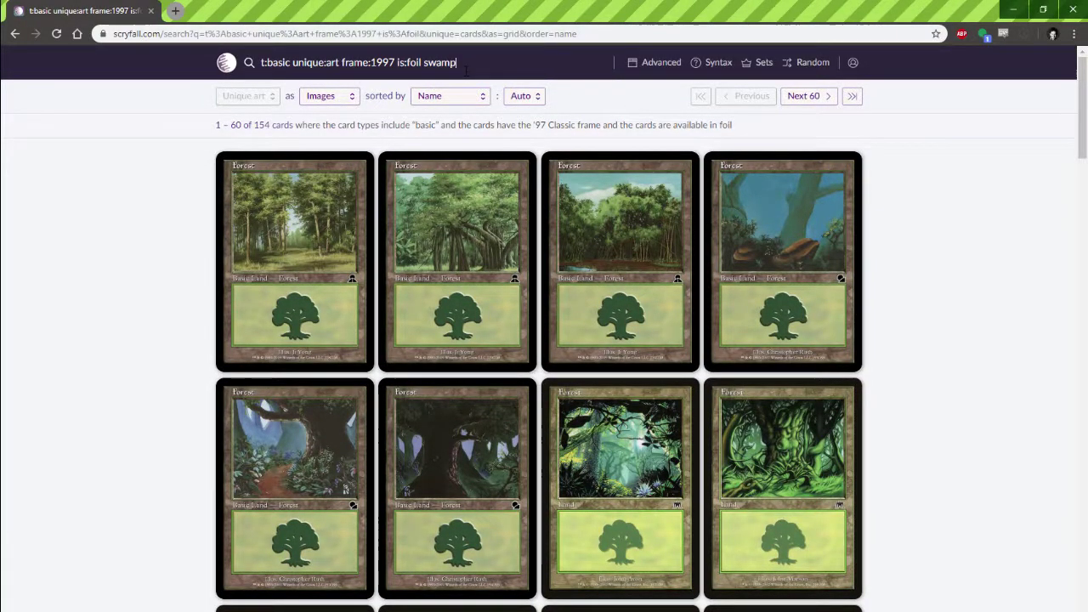
Run the search with swamp added, showing only Swamp basic lands.
{"action": "key", "text": "Return"}
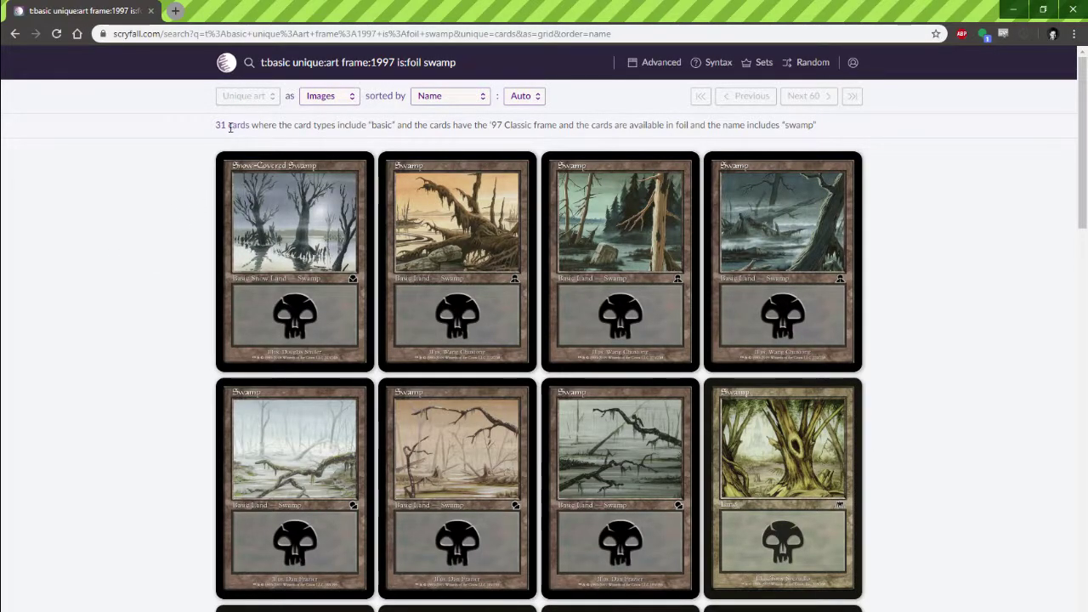
{"action": "scroll", "coordinate": [238, 340], "scroll_direction": "down", "scroll_amount": 3}
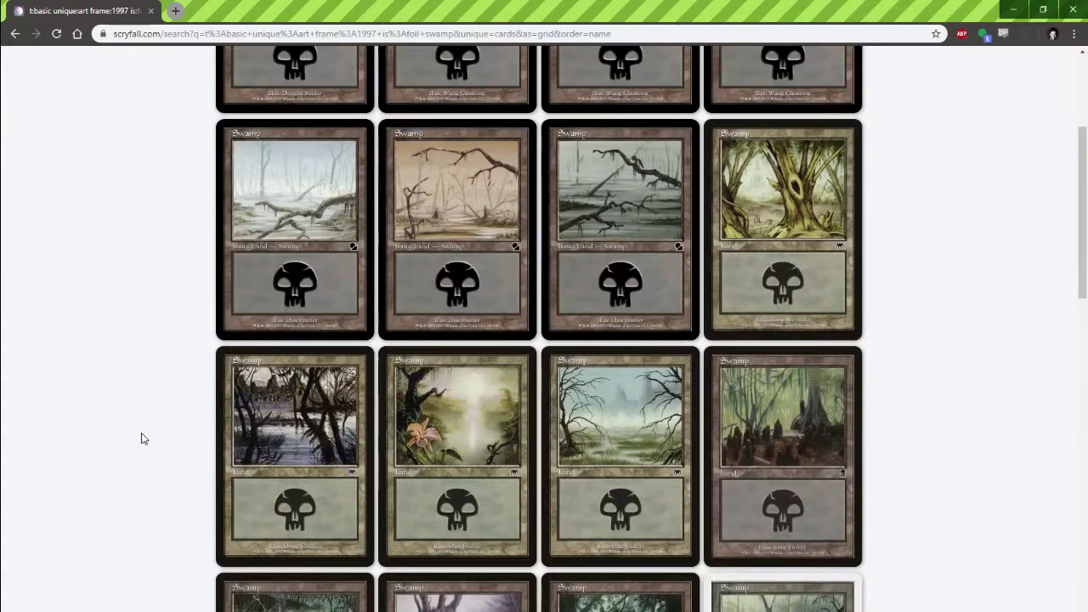
{"action": "scroll", "coordinate": [128, 417], "scroll_direction": "down", "scroll_amount": 3}
{"action": "scroll", "coordinate": [145, 357], "scroll_direction": "up", "scroll_amount": 6}
Add usd<3 to narrow the list to 20 Swamps priced under $3.
{"action": "left_click", "coordinate": [474, 63]}
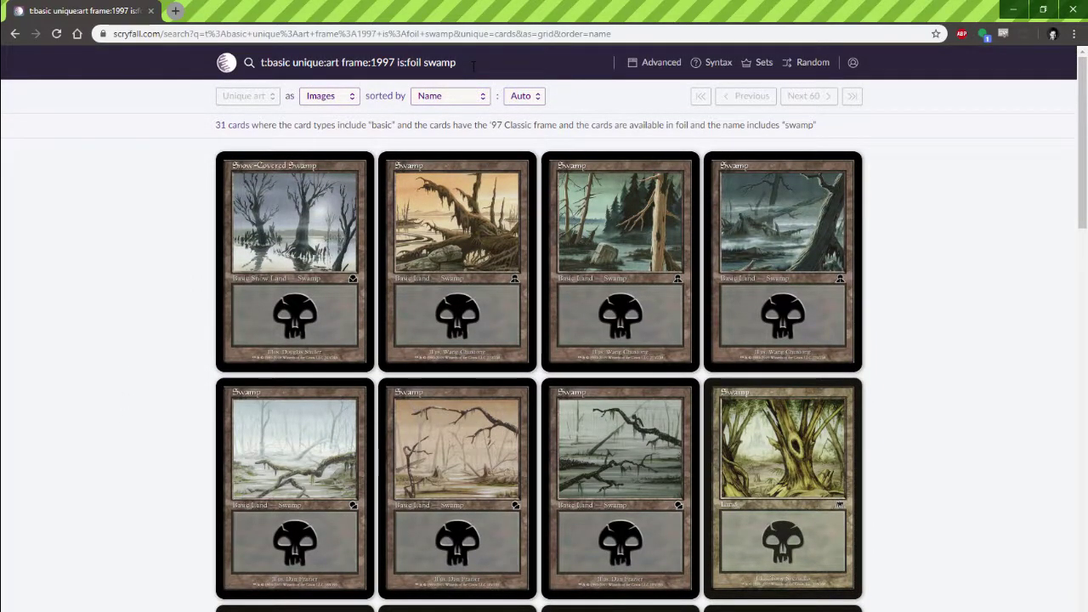
{"action": "type", "text": "usd"}
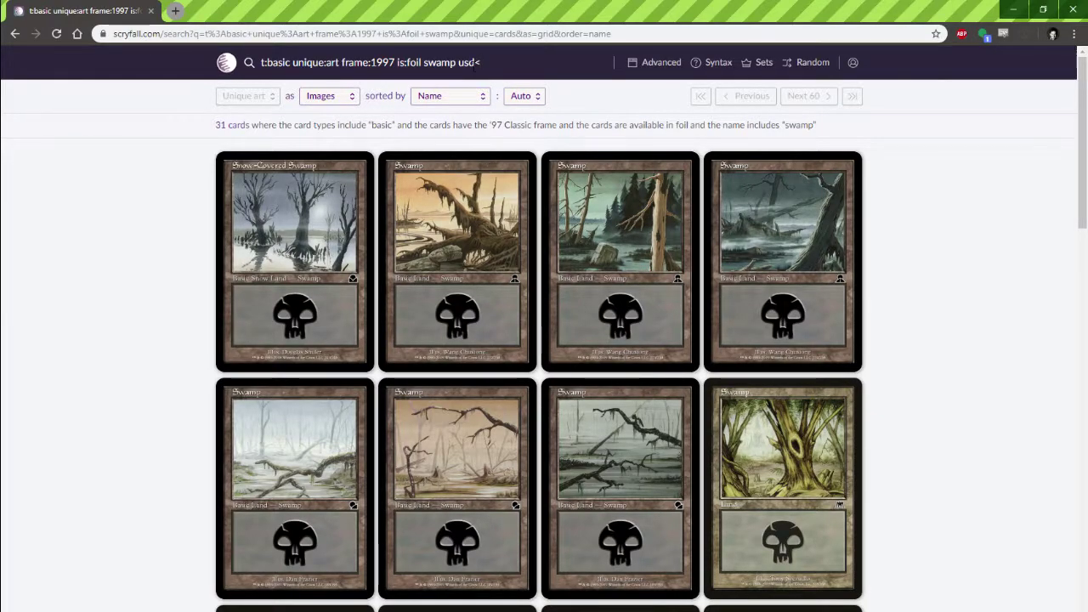
{"action": "type", "text": "<3"}
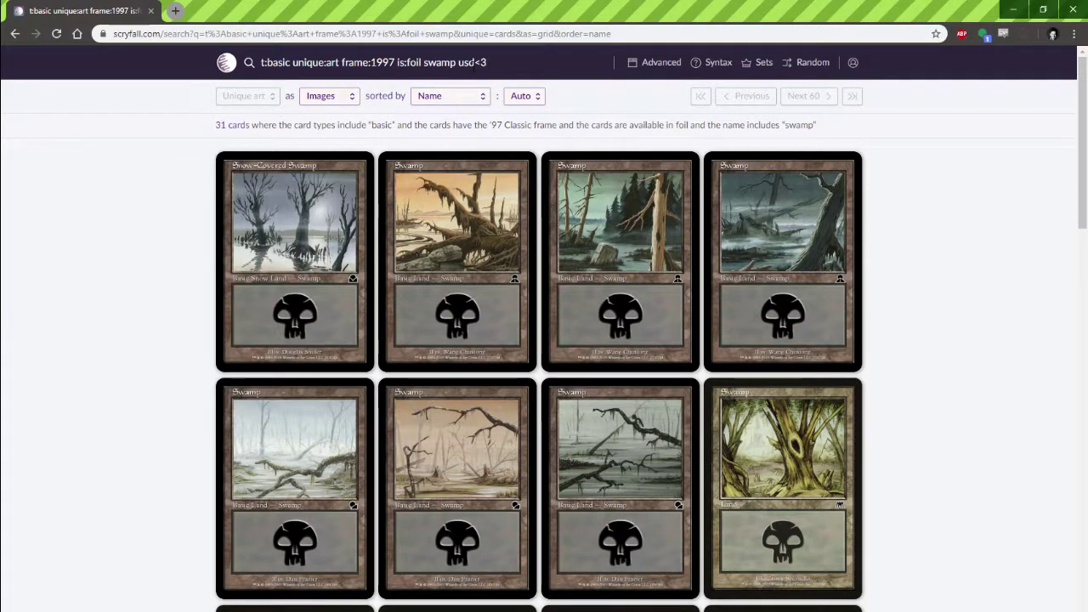
{"action": "key", "text": "Return"}
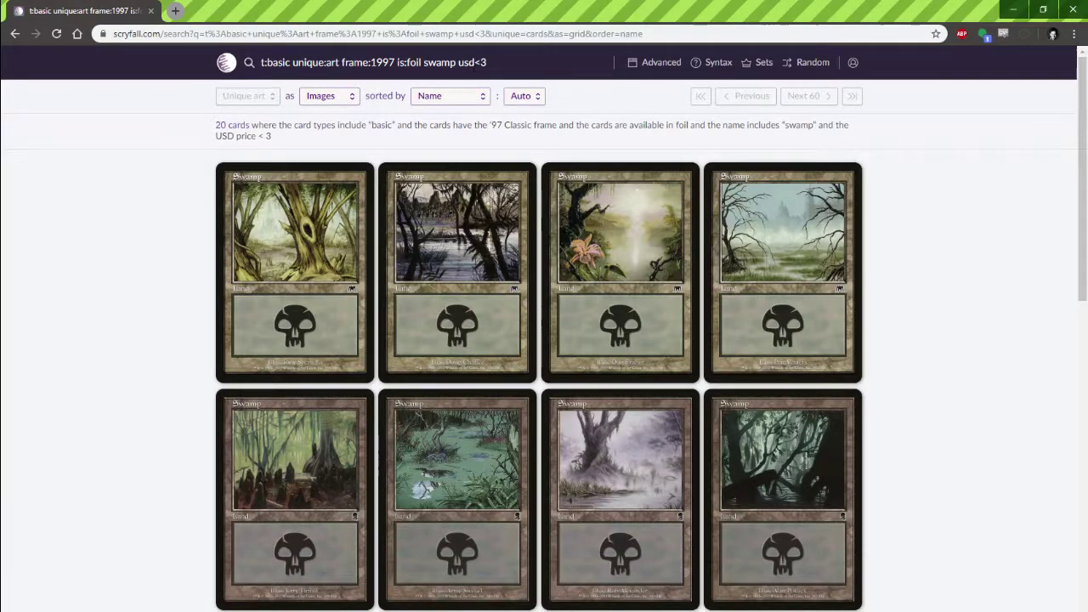
{"action": "scroll", "coordinate": [241, 188], "scroll_direction": "down", "scroll_amount": 2}
{"action": "scroll", "coordinate": [187, 212], "scroll_direction": "down", "scroll_amount": 4}
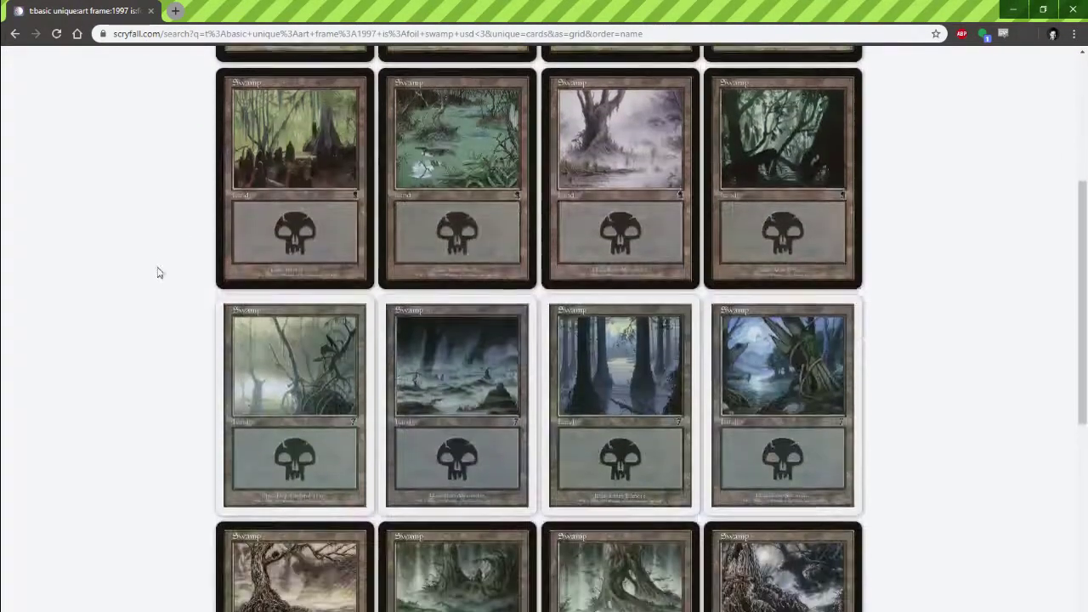
{"action": "scroll", "coordinate": [158, 252], "scroll_direction": "down", "scroll_amount": 4}
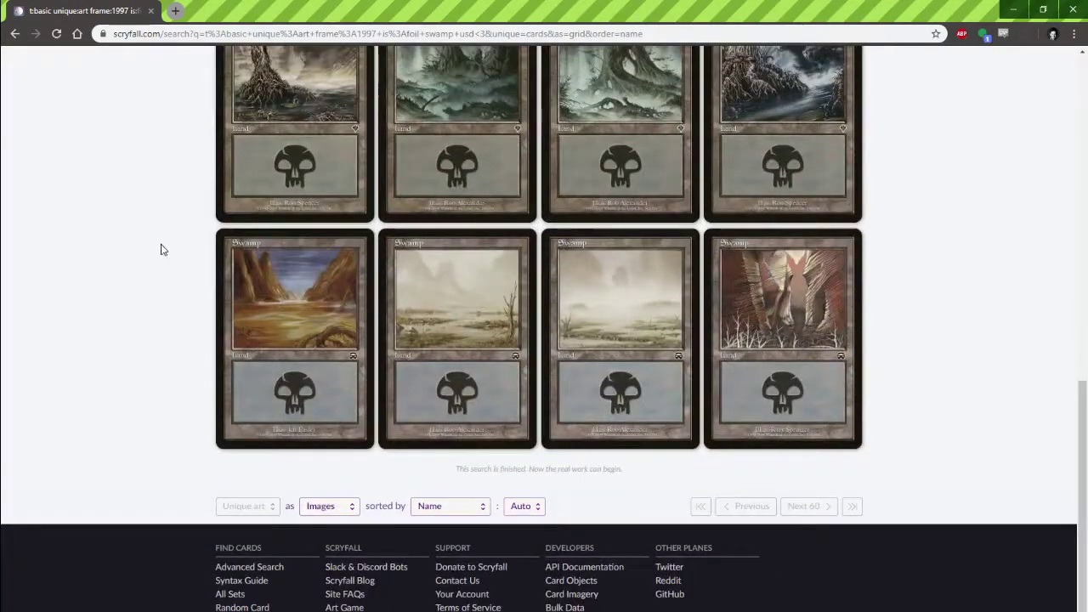
{"action": "scroll", "coordinate": [165, 250], "scroll_direction": "up", "scroll_amount": 1}
{"action": "scroll", "coordinate": [165, 251], "scroll_direction": "up", "scroll_amount": 8}
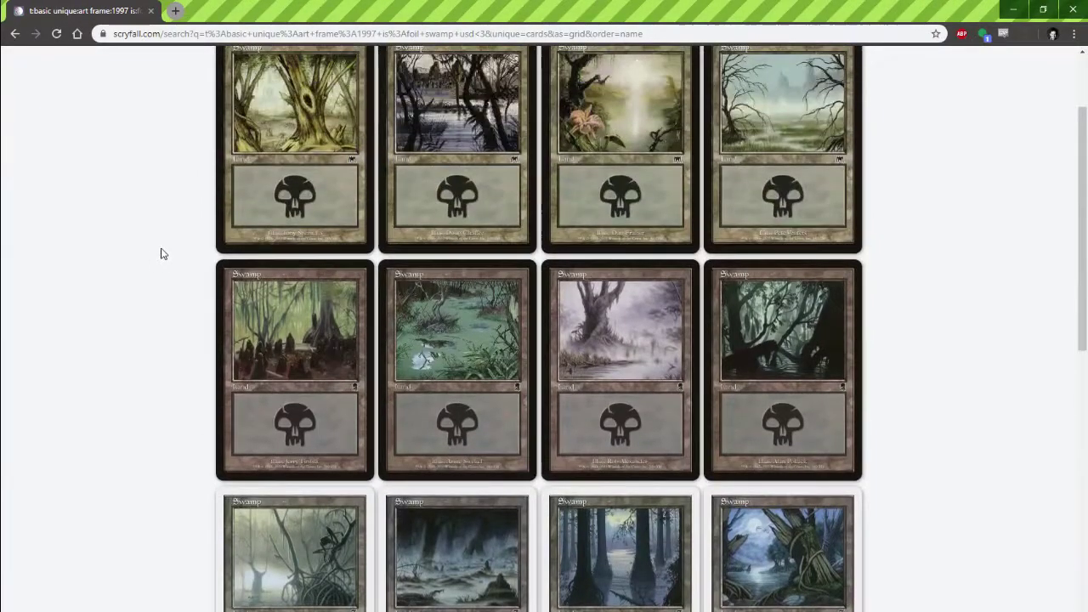
{"action": "scroll", "coordinate": [163, 252], "scroll_direction": "up", "scroll_amount": 2}
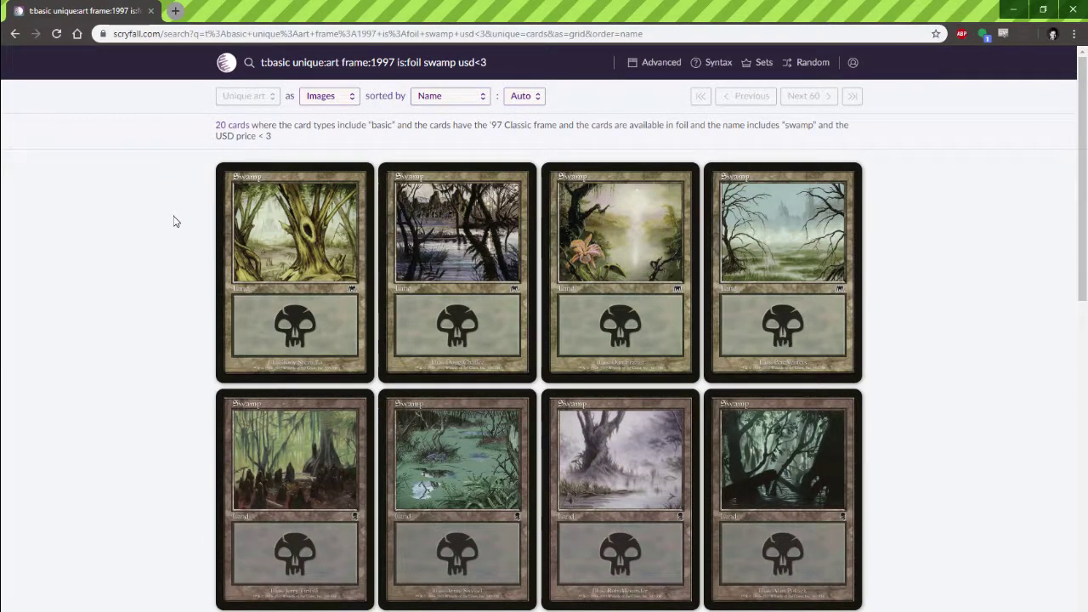
{"action": "scroll", "coordinate": [510, 272], "scroll_direction": "down", "scroll_amount": 4}
{"action": "scroll", "coordinate": [493, 274], "scroll_direction": "up", "scroll_amount": 4}
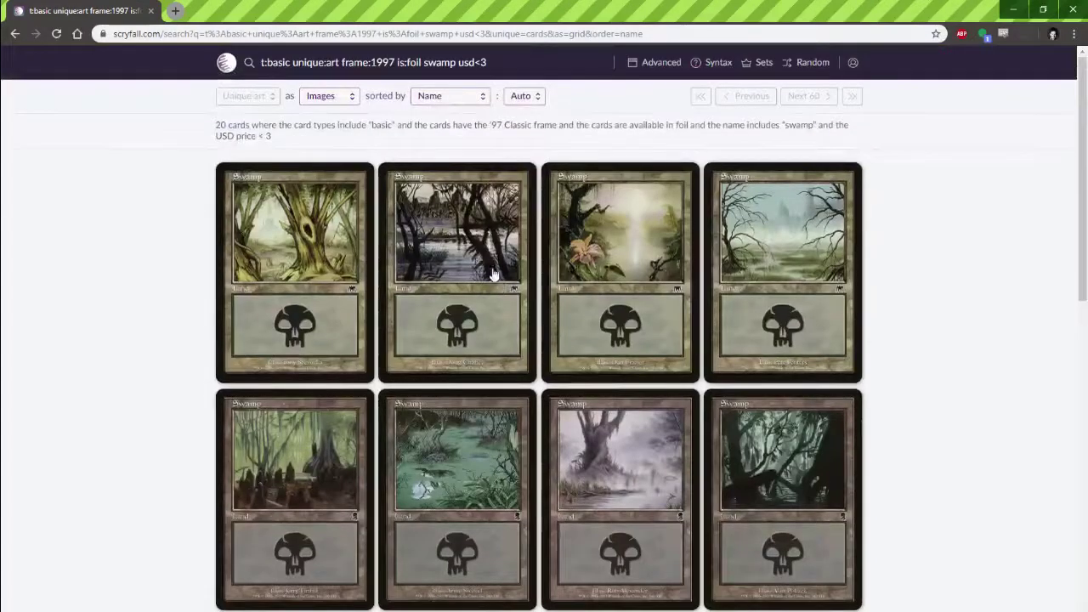
Remove is:foil swamp usd<3 so the query reads t:basic unique:art (frame:1997 or.
{"action": "left_click_drag", "start_coordinate": [490, 62], "coordinate": [191, 64]}
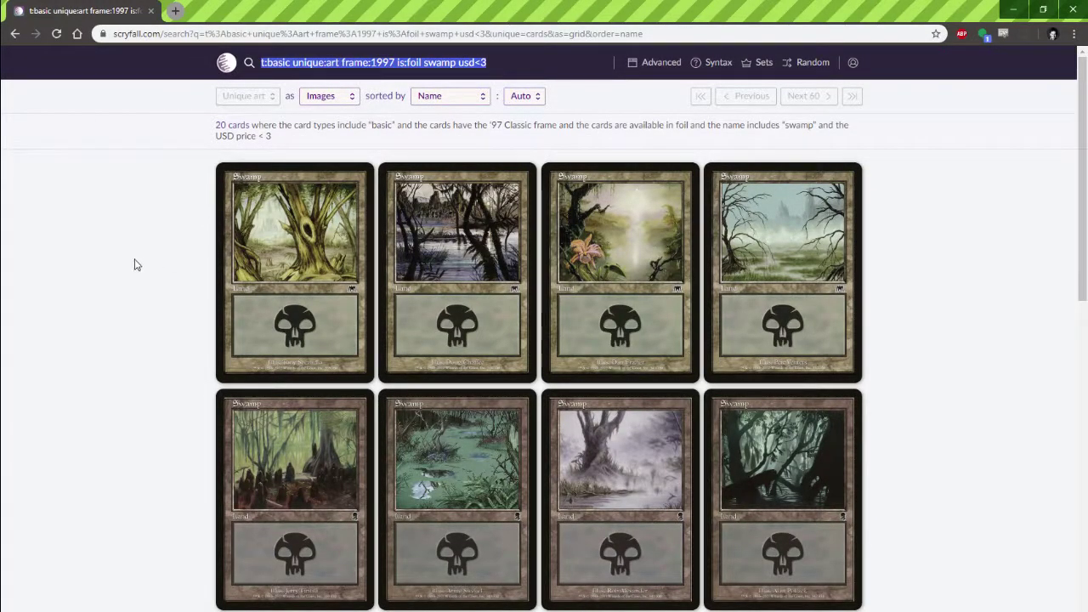
{"action": "left_click", "coordinate": [405, 62]}
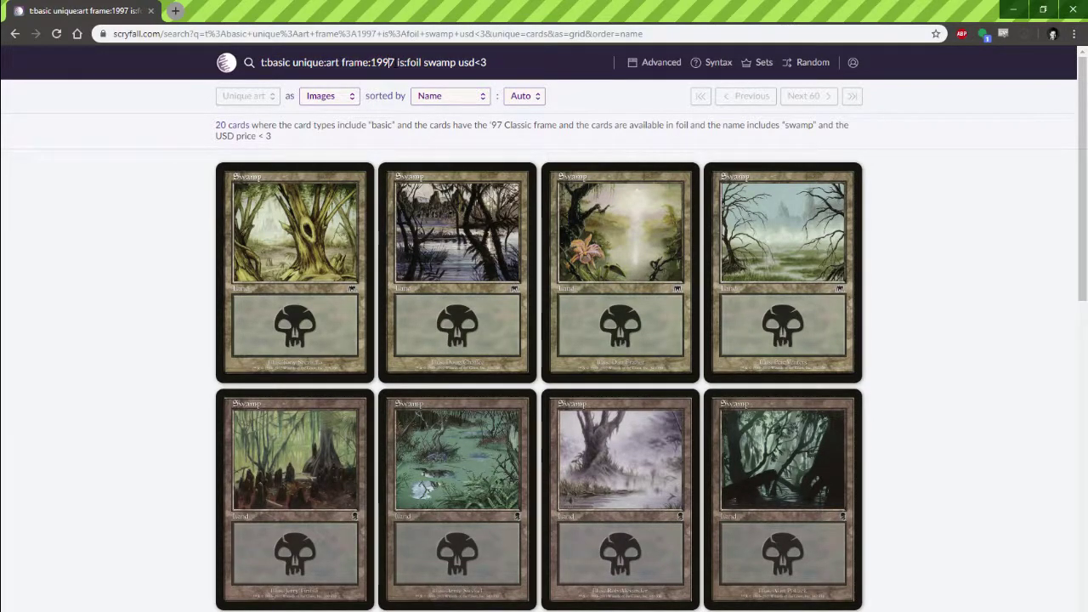
{"action": "left_click_drag", "start_coordinate": [396, 62], "coordinate": [525, 61]}
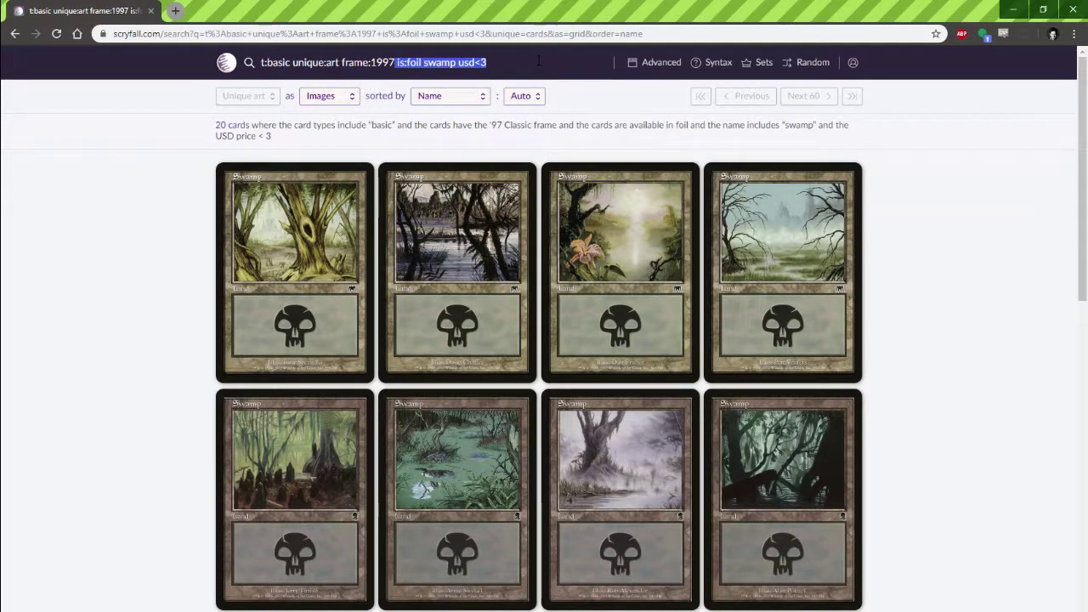
{"action": "key", "text": "BackSpace"}
{"action": "key", "text": "Down"}
{"action": "key", "text": "Down"}
{"action": "key", "text": "Down"}
{"action": "key", "text": "Down"}
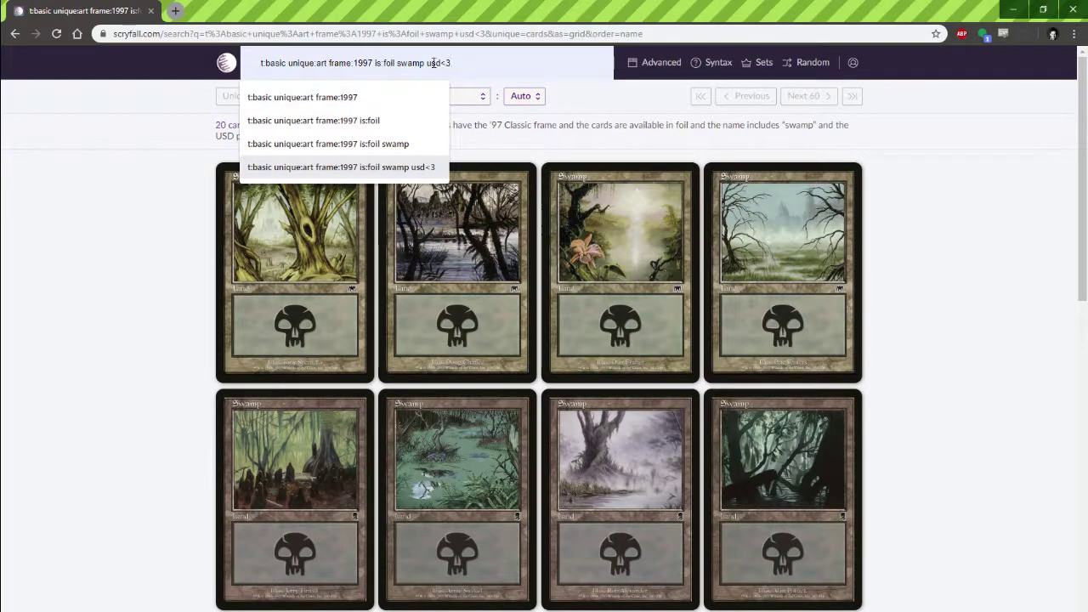
{"action": "left_click_drag", "start_coordinate": [376, 65], "coordinate": [525, 66]}
{"action": "key", "text": "BackSpace"}
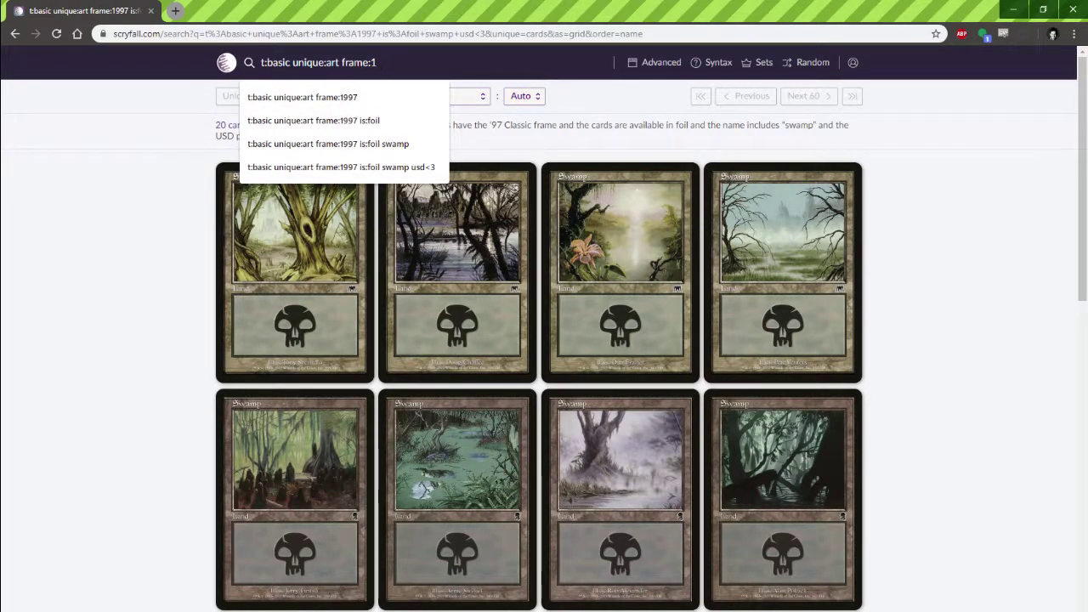
{"action": "type", "text": "997"}
{"action": "type", "text": "("}
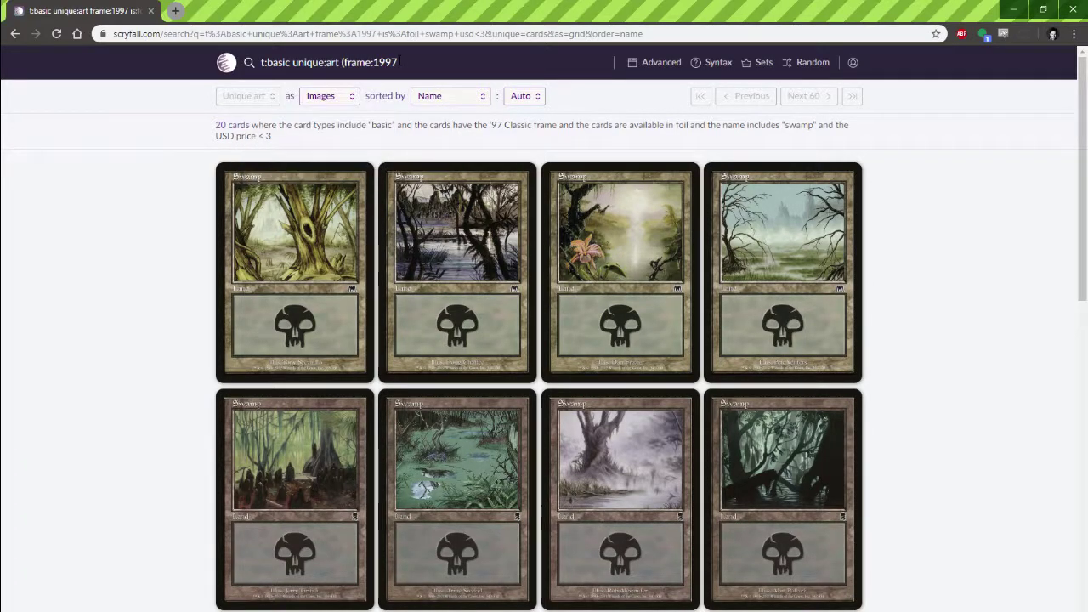
{"action": "type", "text": " or"}
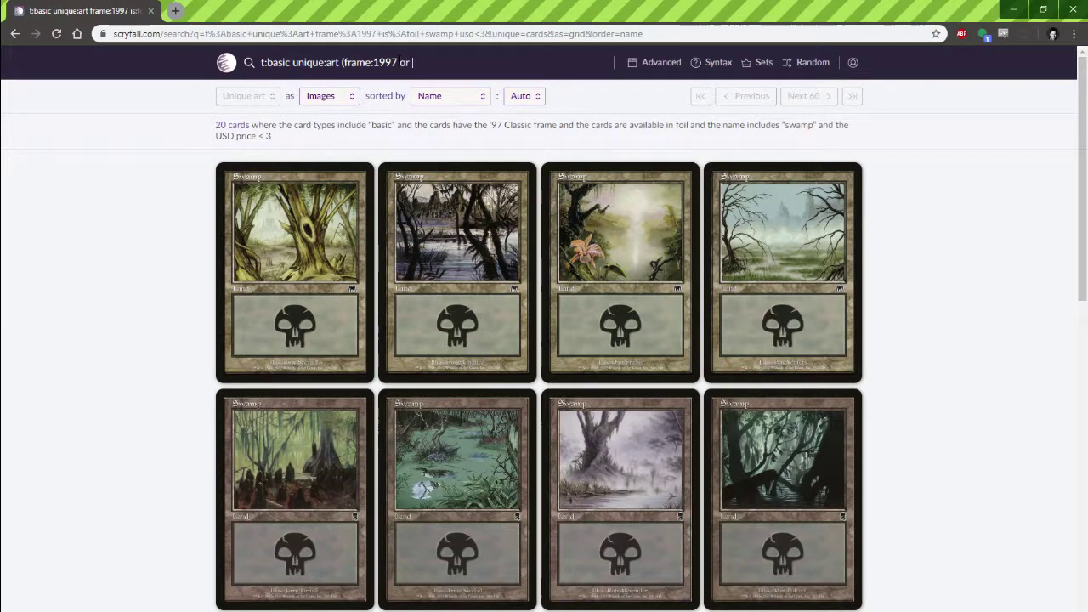
Copy st:masterpiece from the Syntax reference and paste it into the query.
{"action": "left_click", "coordinate": [715, 65]}
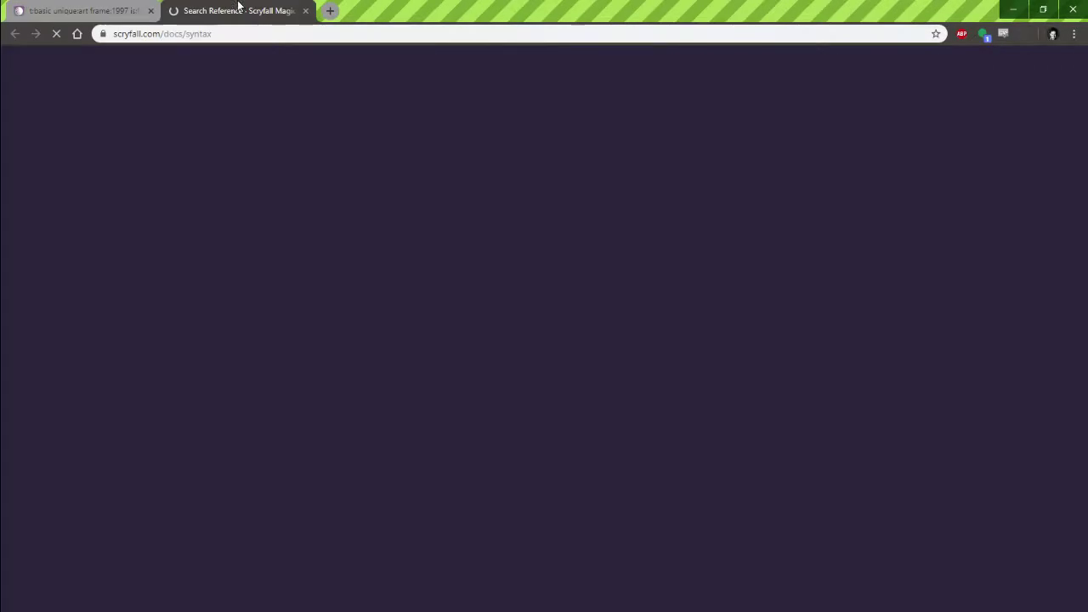
{"action": "key", "text": "ctrl+f"}
{"action": "type", "text": "master"}
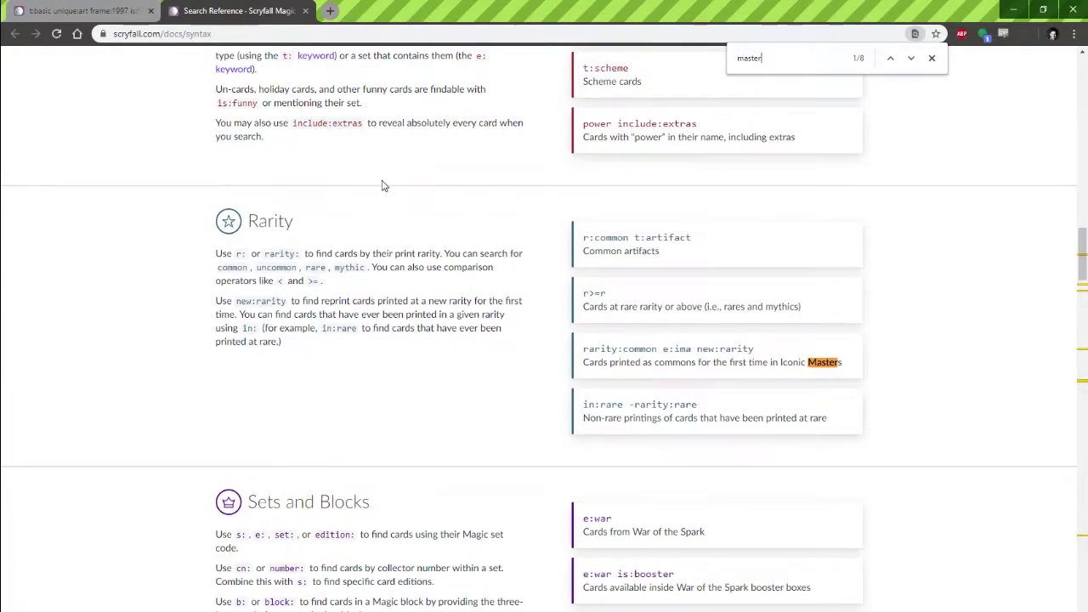
{"action": "key", "text": "Return"}
{"action": "left_click_drag", "start_coordinate": [420, 363], "coordinate": [371, 363]}
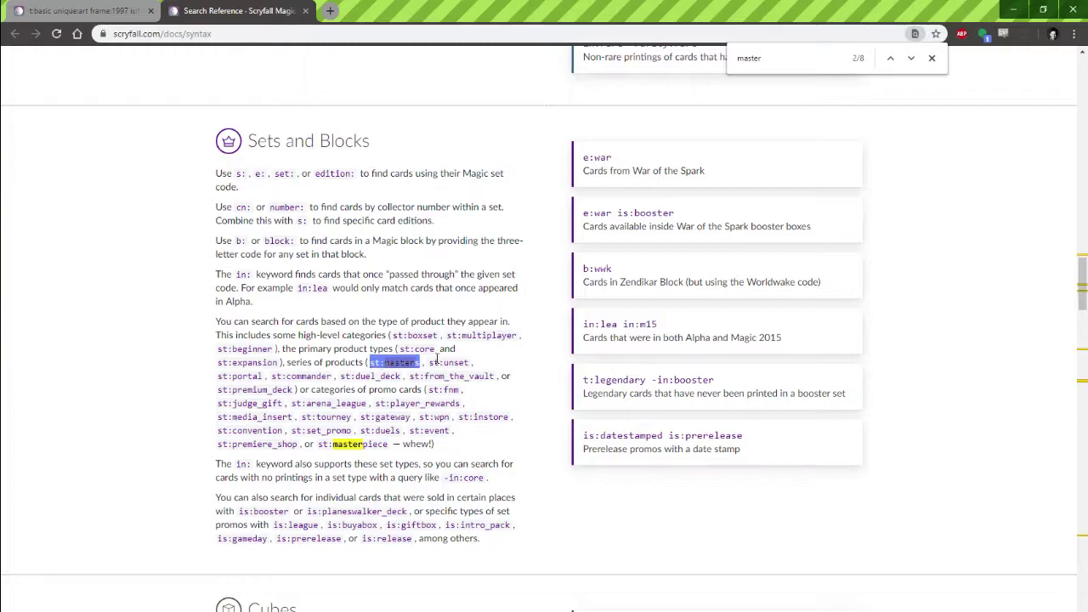
{"action": "left_click_drag", "start_coordinate": [389, 444], "coordinate": [331, 445]}
{"action": "key", "text": "ctrl+c"}
{"action": "left_click", "coordinate": [80, 10]}
{"action": "key", "text": "ctrl+v"}
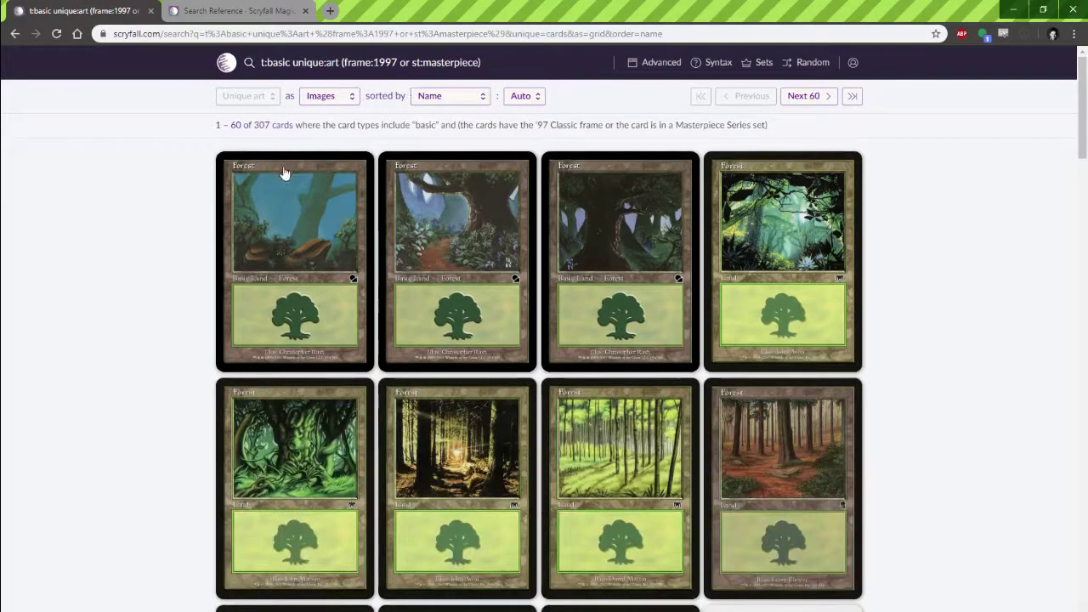
Drop t:basic from the query, broadening results to 7,040 unique-art cards.
{"action": "key", "text": "ctrl+shift+Left"}
{"action": "key", "text": "ctrl+shift+Left"}
{"action": "key", "text": "BackSpace"}
{"action": "key", "text": "Return"}
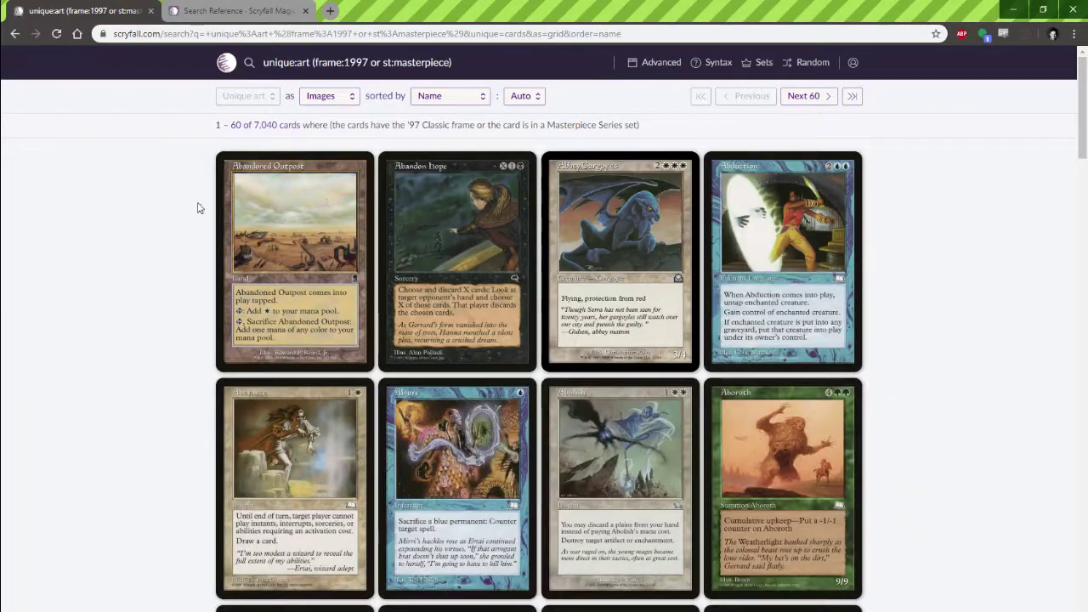
{"action": "scroll", "coordinate": [199, 207], "scroll_direction": "down", "scroll_amount": 8}
{"action": "scroll", "coordinate": [199, 204], "scroll_direction": "down", "scroll_amount": 15}
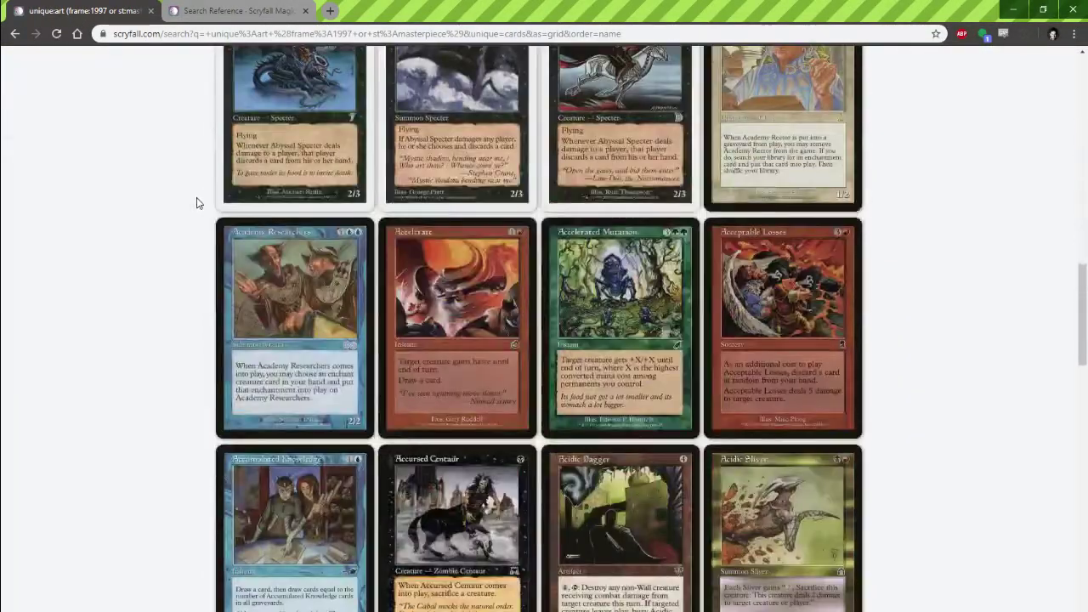
{"action": "scroll", "coordinate": [198, 203], "scroll_direction": "down", "scroll_amount": 10}
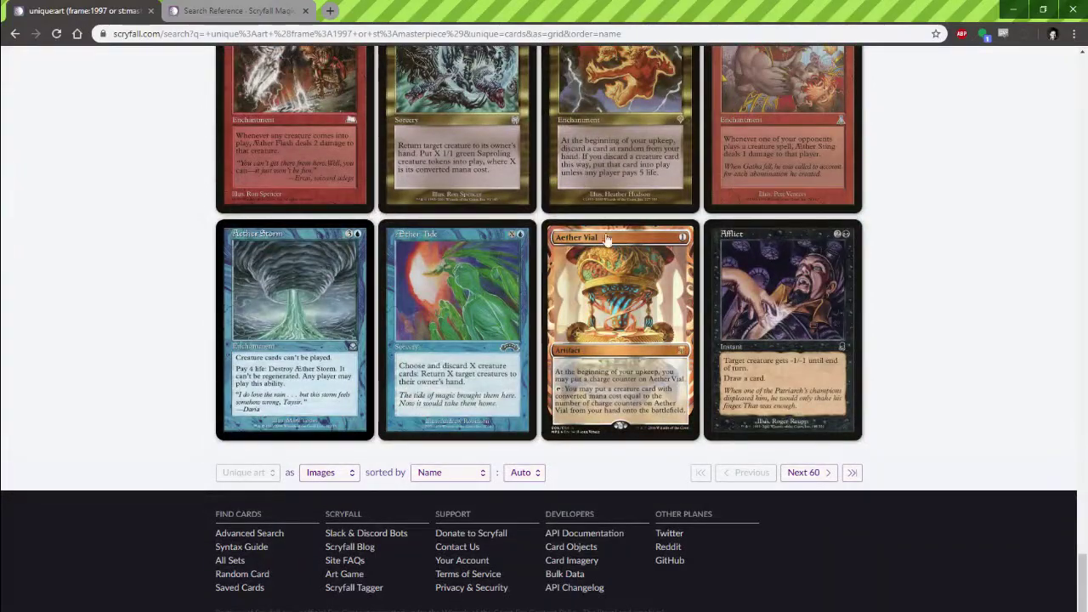
{"action": "right_click", "coordinate": [572, 225]}
{"action": "left_click", "coordinate": [938, 255]}
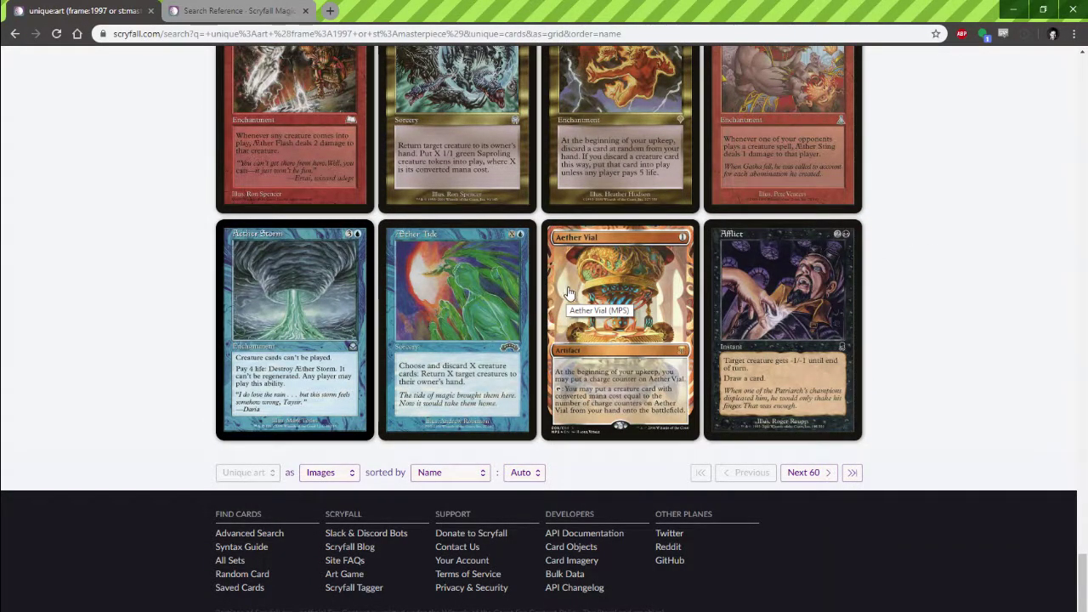
{"action": "scroll", "coordinate": [570, 292], "scroll_direction": "up", "scroll_amount": 20}
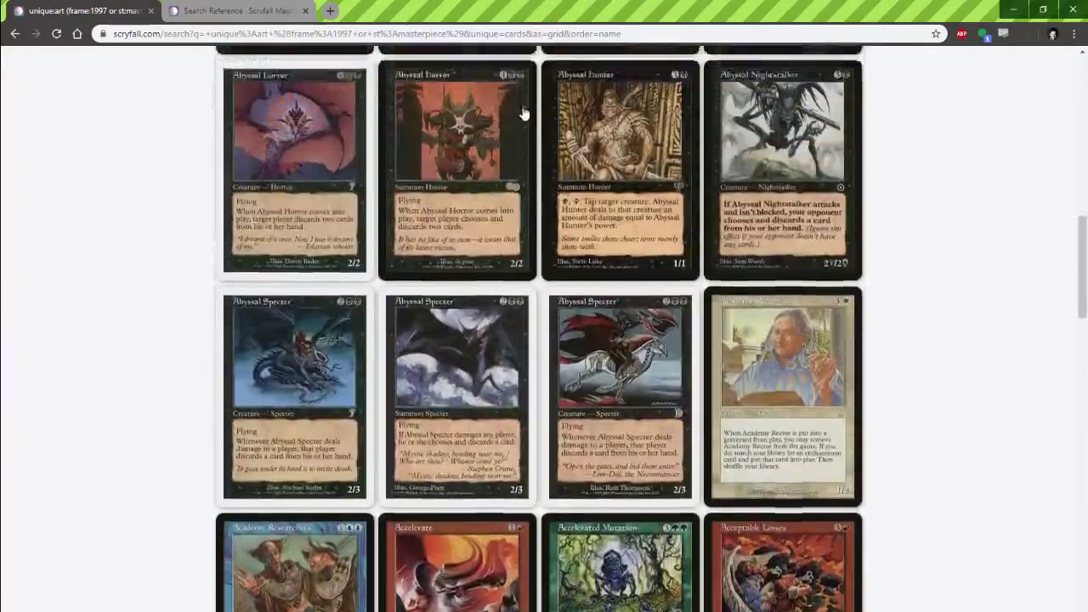
{"action": "scroll", "coordinate": [524, 113], "scroll_direction": "up", "scroll_amount": 8}
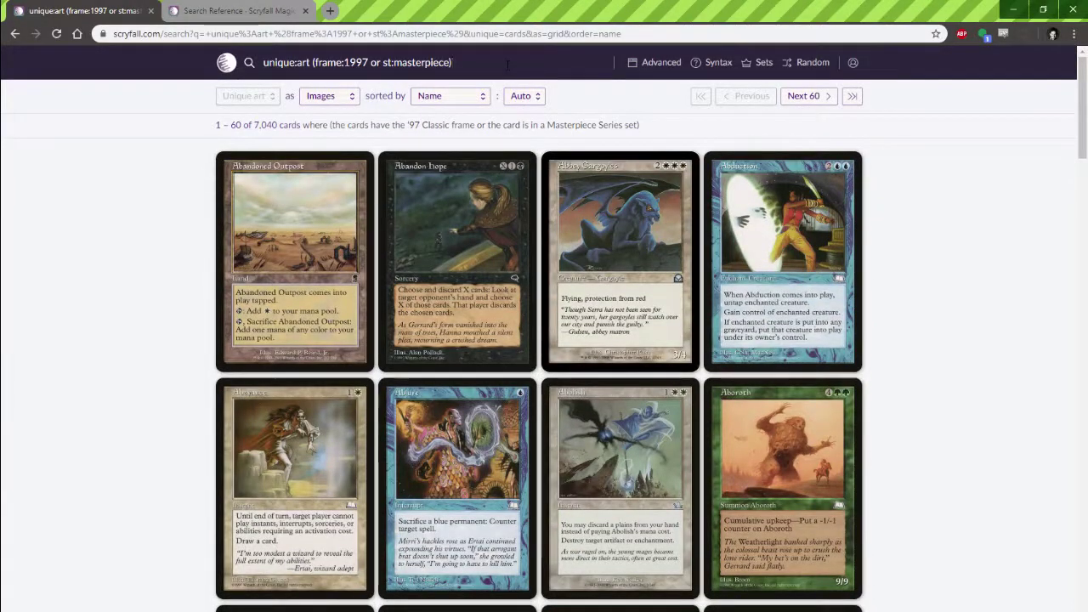
Page forward to results 61–120 with Next 60.
{"action": "left_click", "coordinate": [805, 96]}
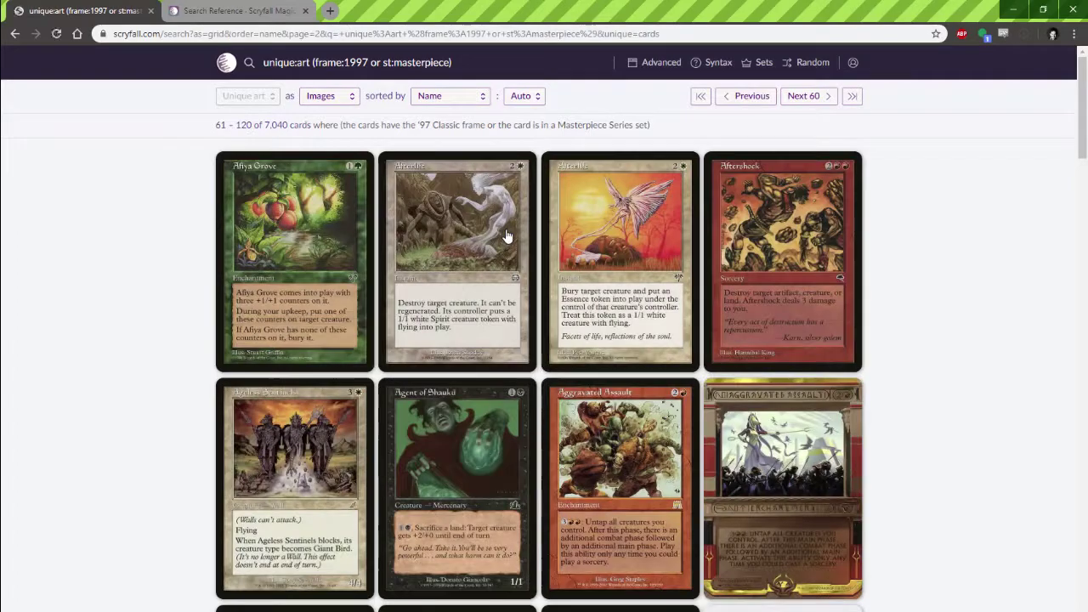
{"action": "scroll", "coordinate": [476, 263], "scroll_direction": "down", "scroll_amount": 6}
{"action": "scroll", "coordinate": [765, 209], "scroll_direction": "up", "scroll_amount": 4}
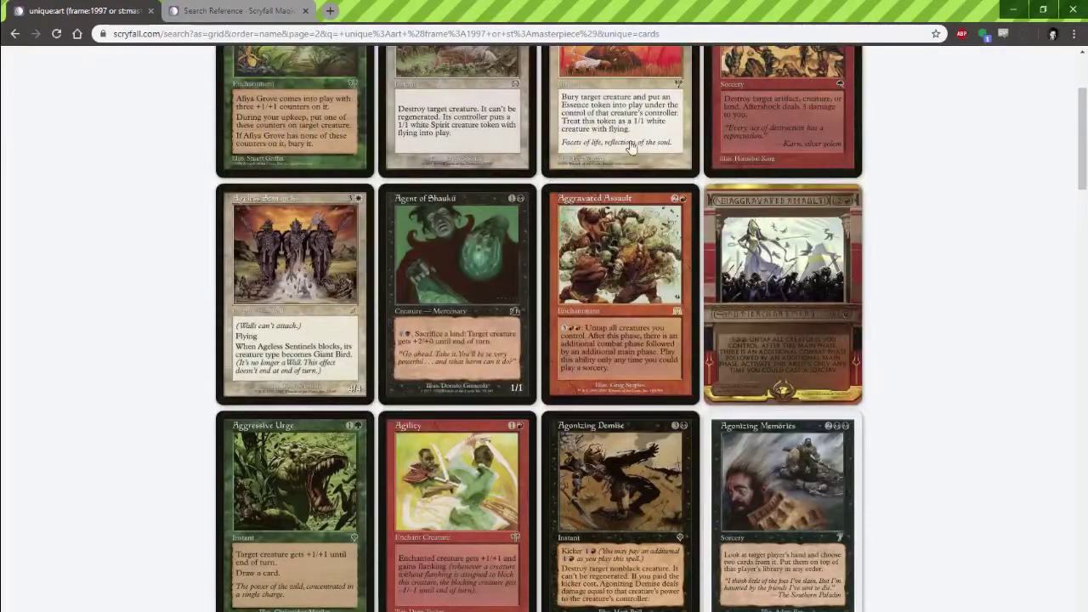
{"action": "scroll", "coordinate": [769, 248], "scroll_direction": "down", "scroll_amount": 9}
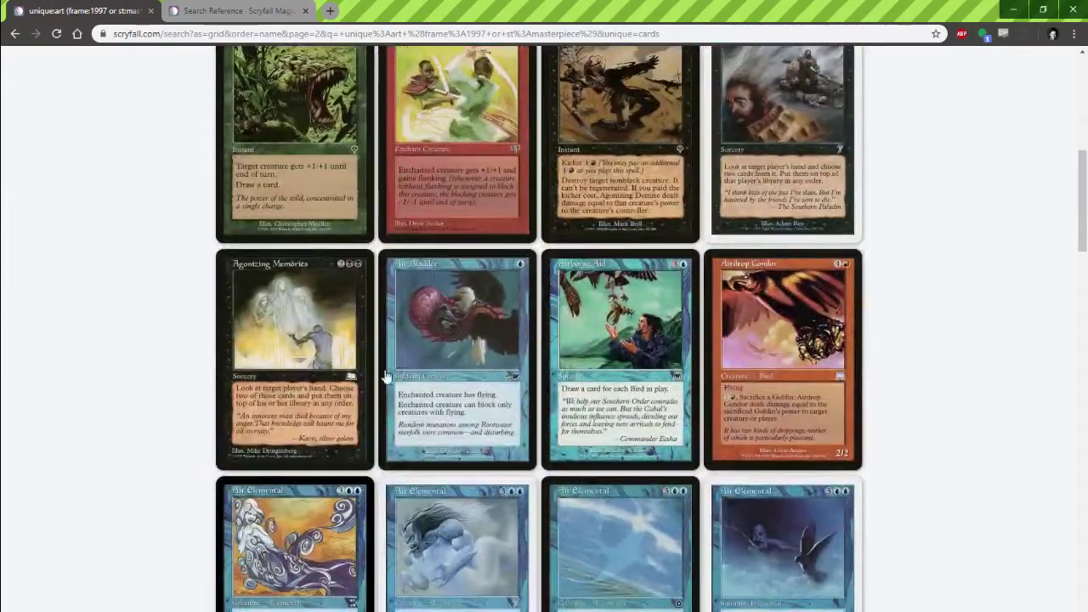
{"action": "scroll", "coordinate": [198, 408], "scroll_direction": "up", "scroll_amount": 10}
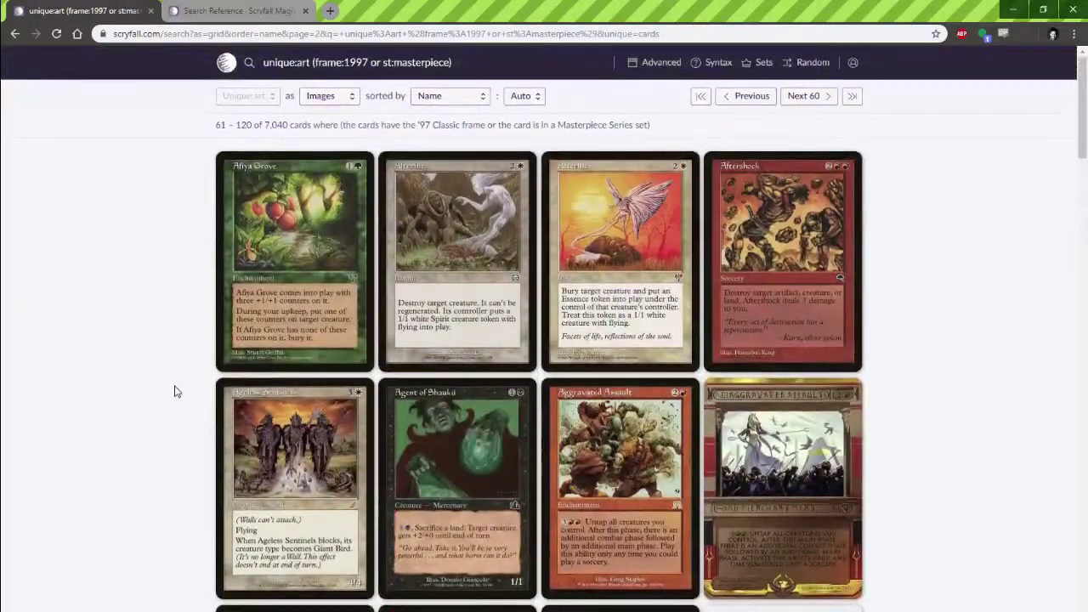